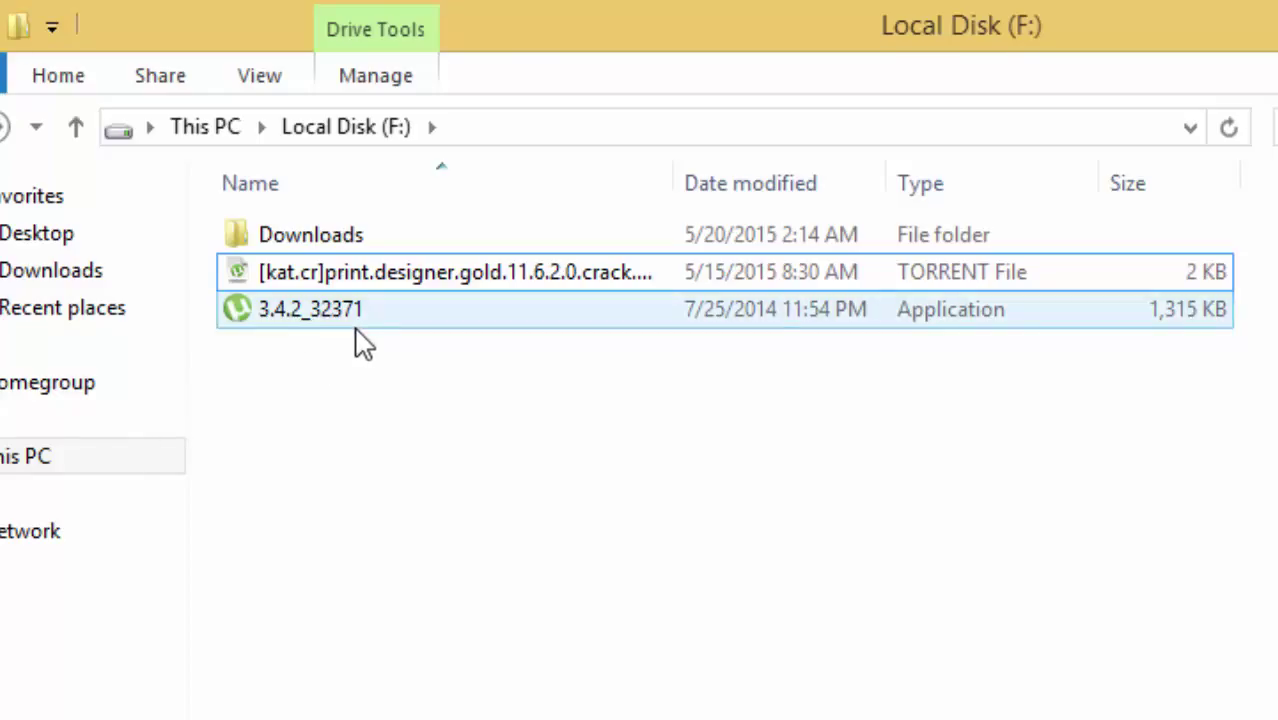
- Remove the stopped, half-finished Print Designer torrent from µTorrent's list
{"action": "double_click", "coordinate": [385, 276]}
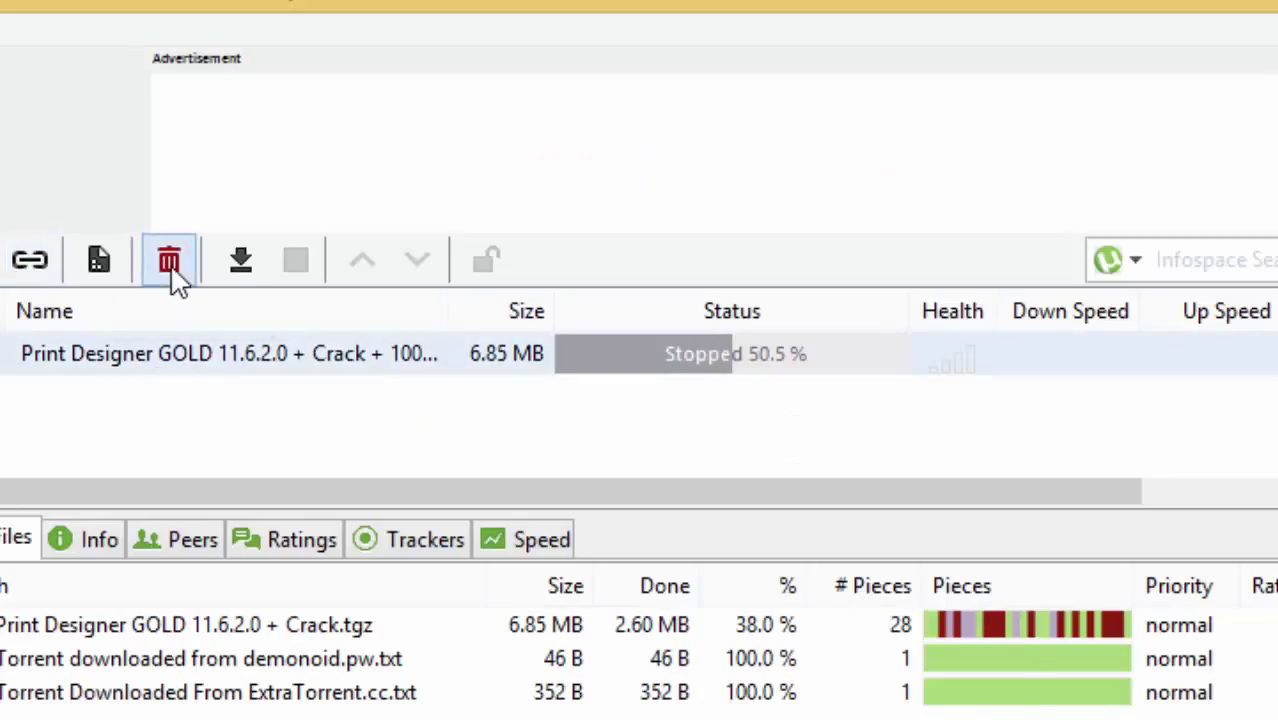
{"action": "left_click", "coordinate": [170, 265]}
{"action": "left_click", "coordinate": [727, 692]}
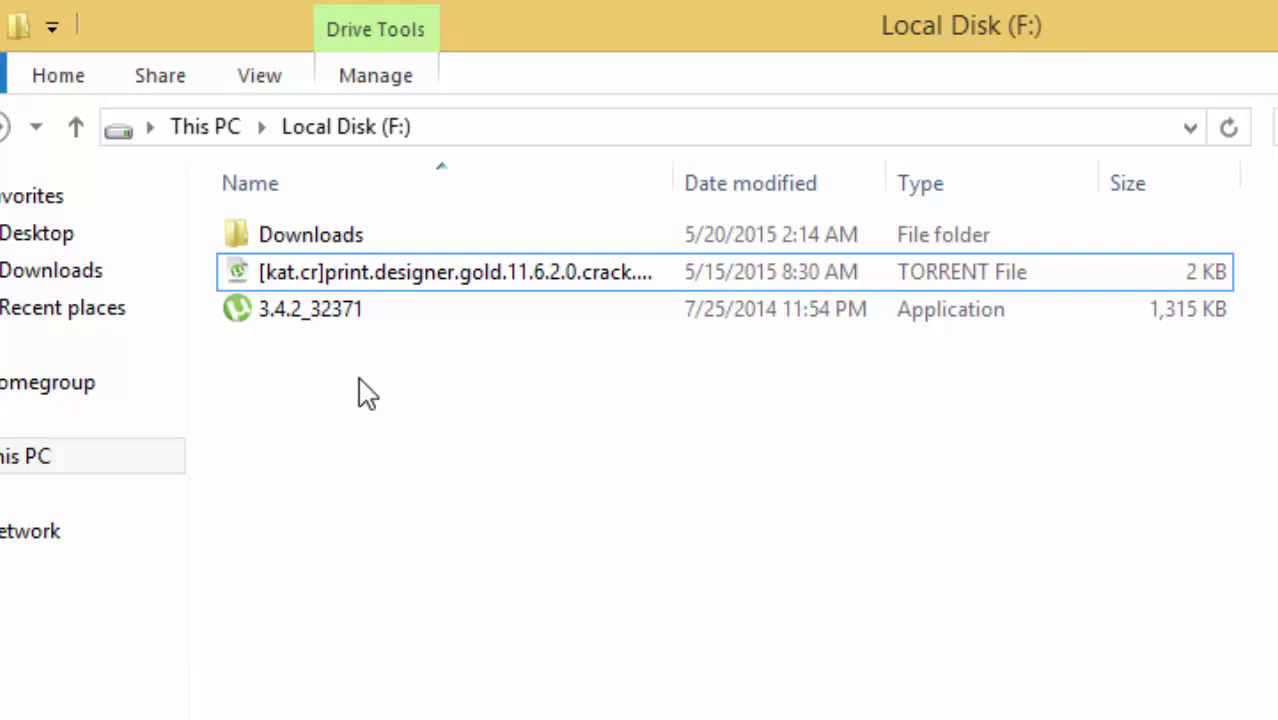
- Re-add the Print Designer .torrent file, keeping the save location F:\Downloads\
{"action": "left_click", "coordinate": [428, 280]}
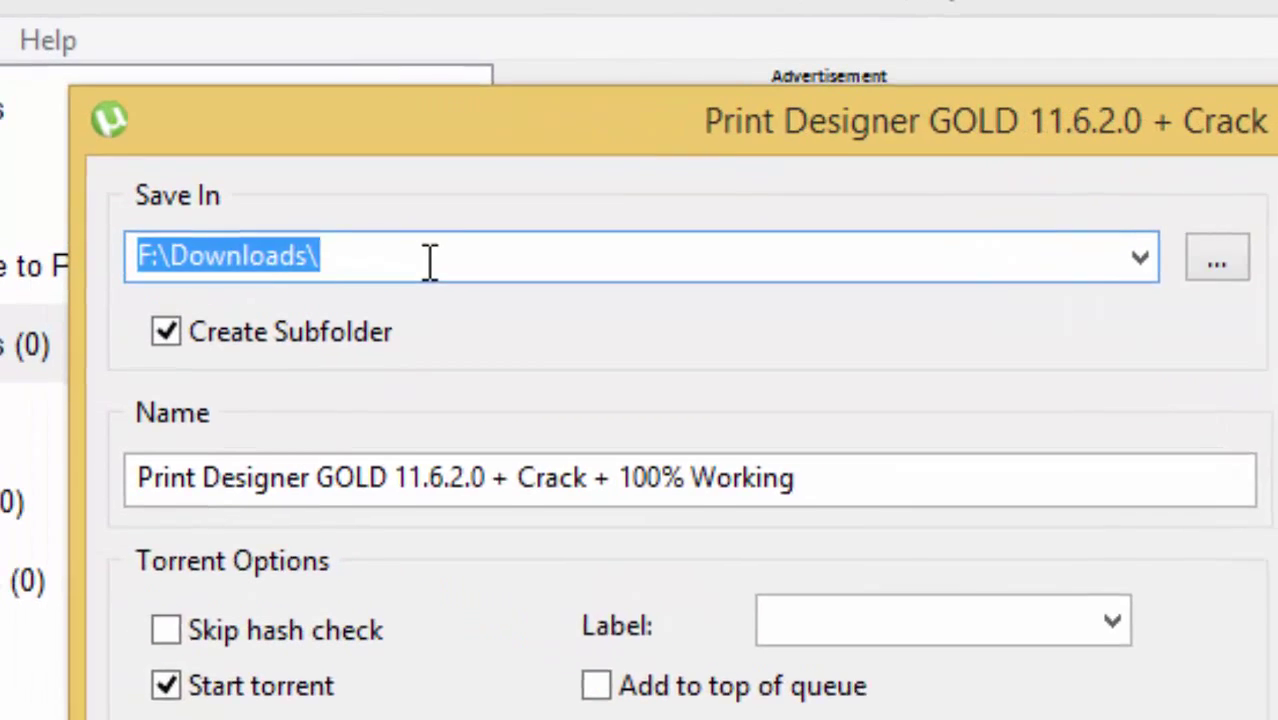
{"action": "left_click", "coordinate": [466, 258]}
{"action": "left_click_drag", "start_coordinate": [460, 257], "coordinate": [160, 245]}
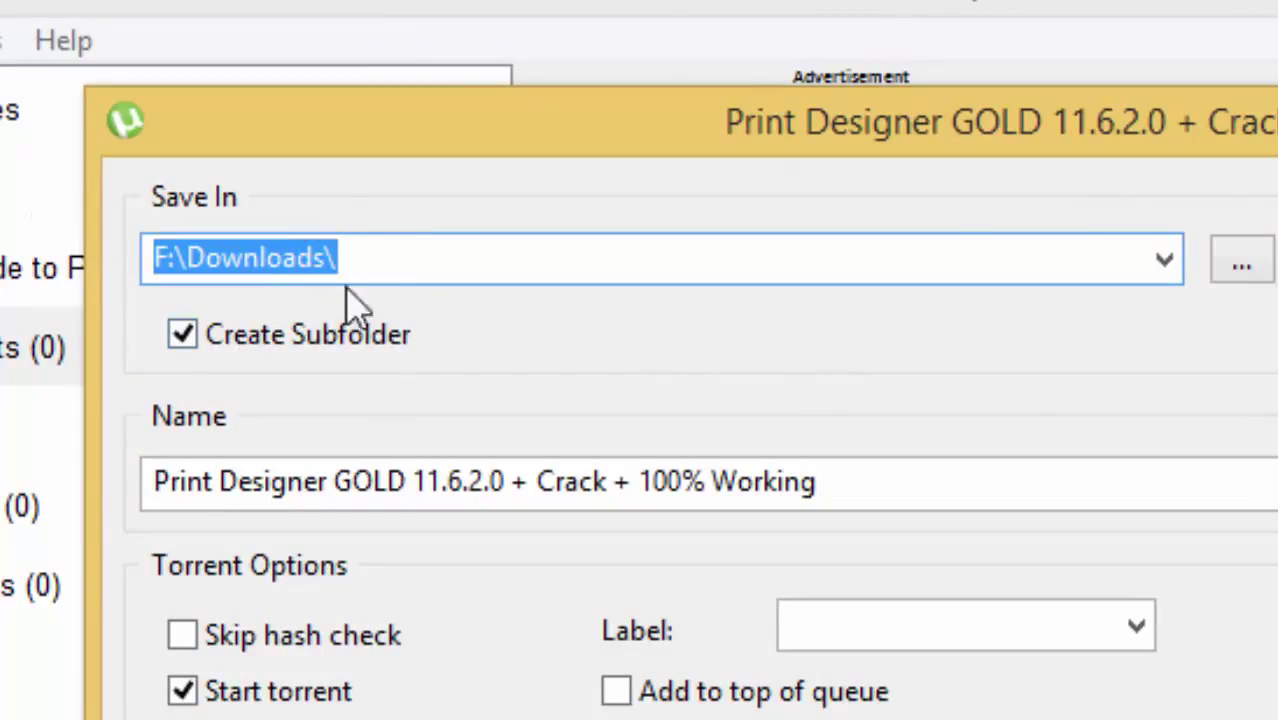
{"action": "left_click", "coordinate": [370, 268]}
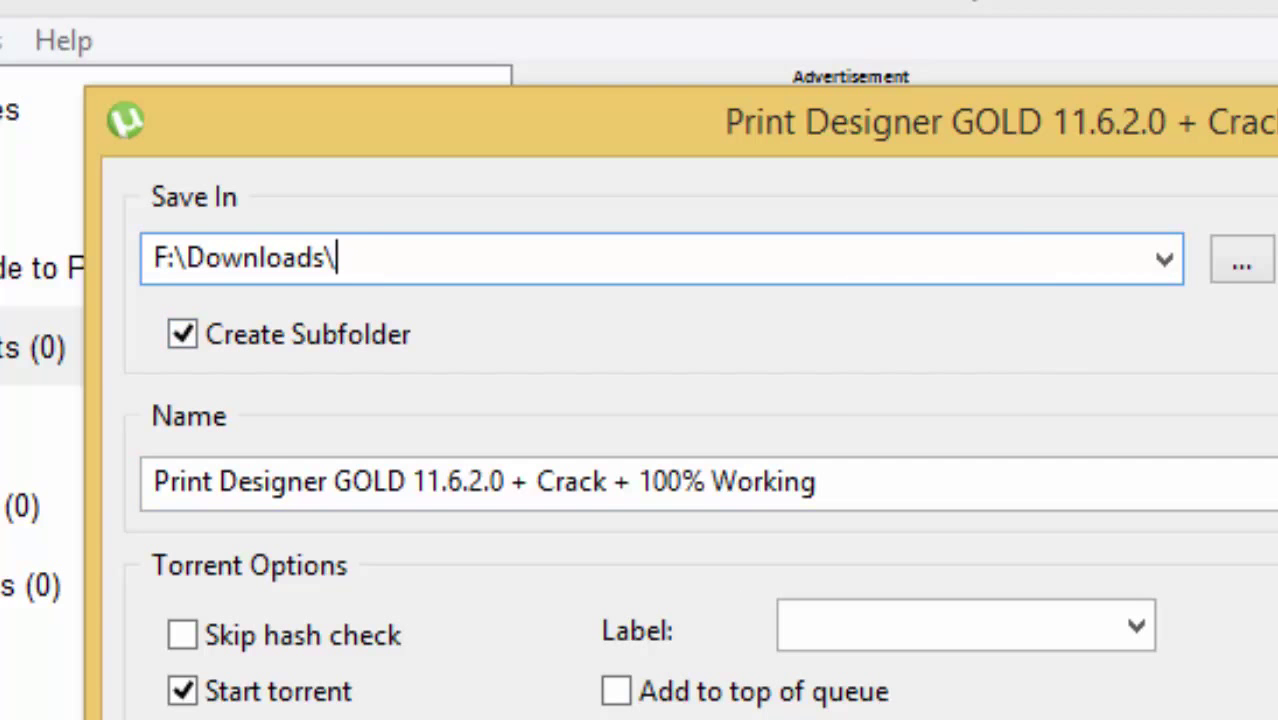
{"action": "key", "text": "Return"}
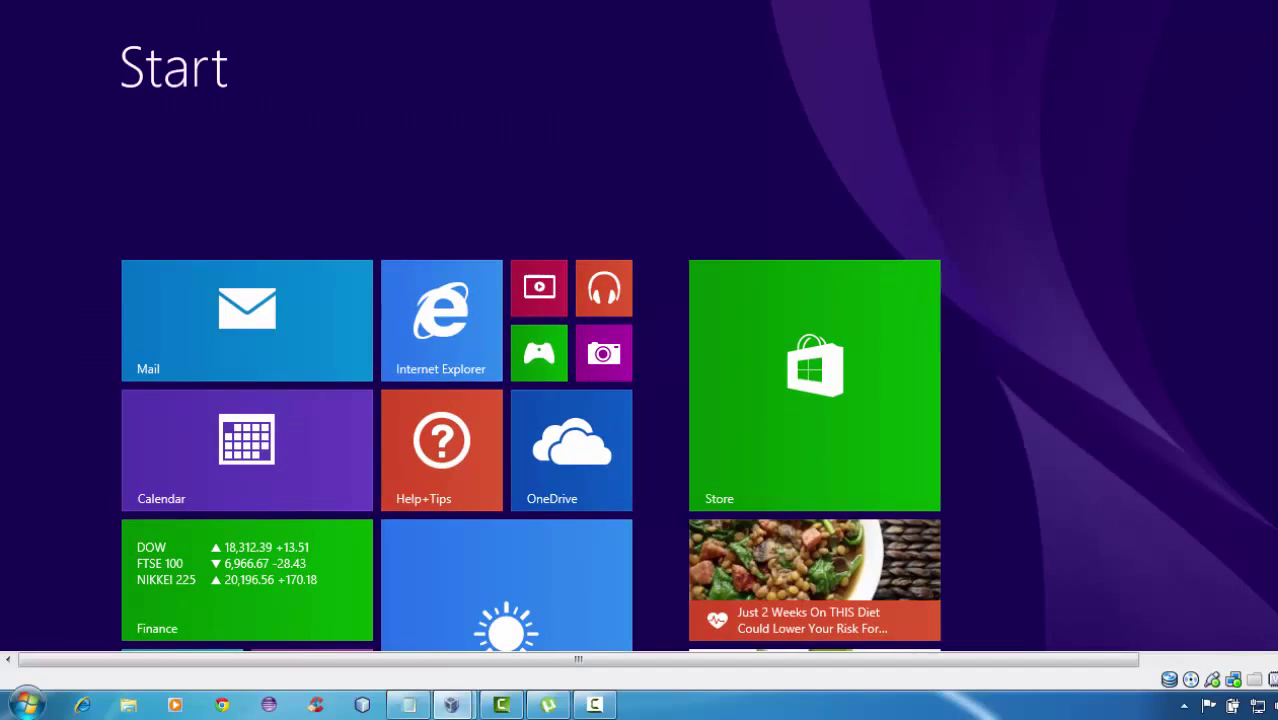
- Leave the Start screen, focus the Local Disk (F:) window and dismiss the Start menu
{"action": "key", "text": "super"}
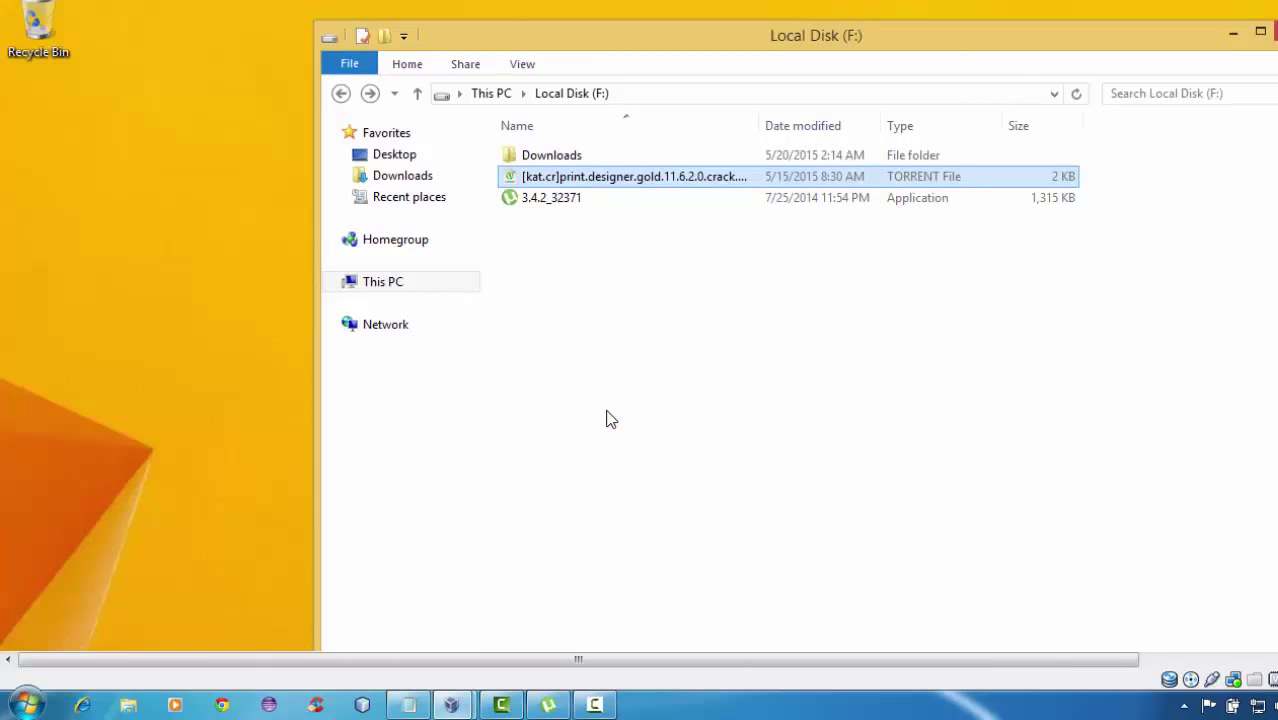
{"action": "left_click", "coordinate": [578, 360]}
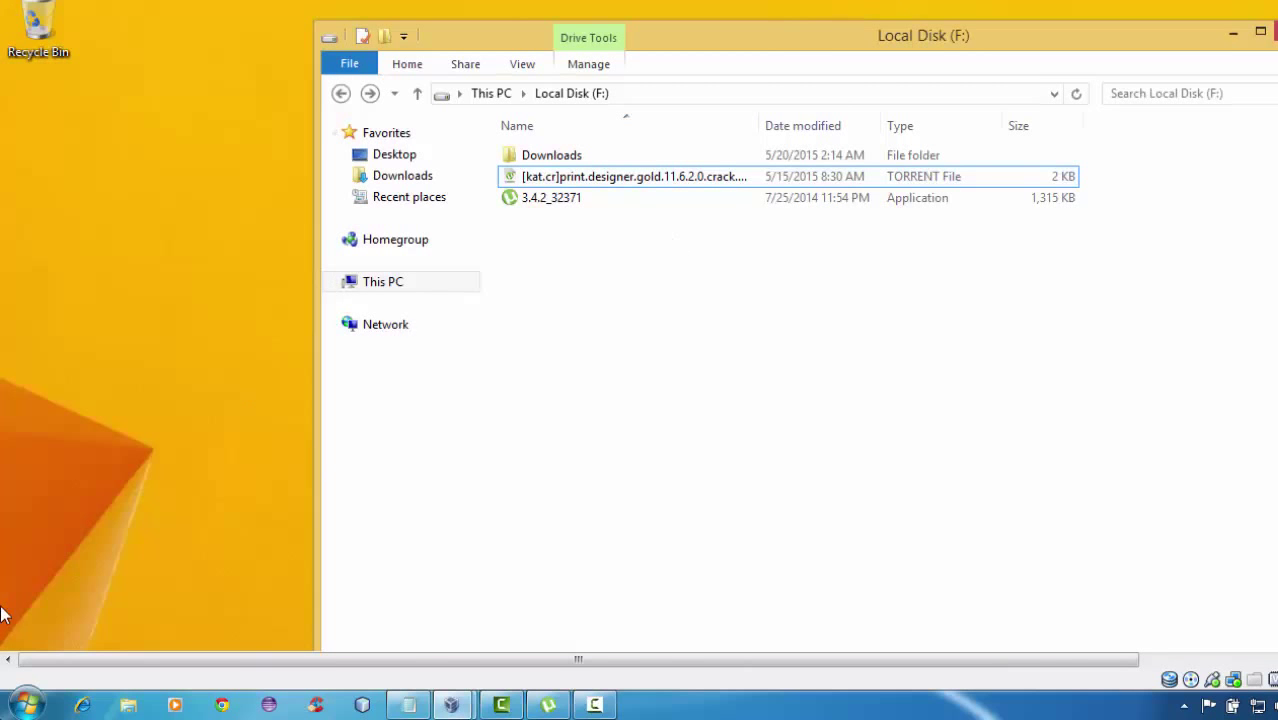
{"action": "left_click", "coordinate": [25, 705]}
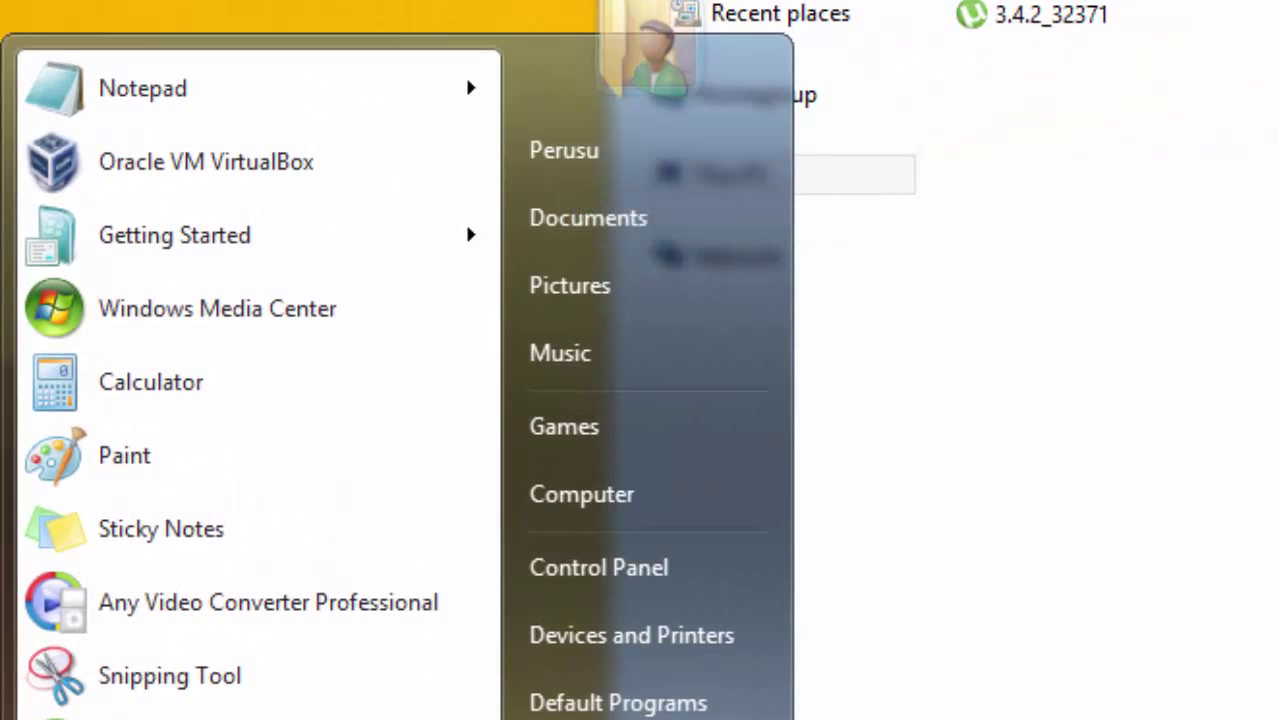
{"action": "key", "text": "Escape"}
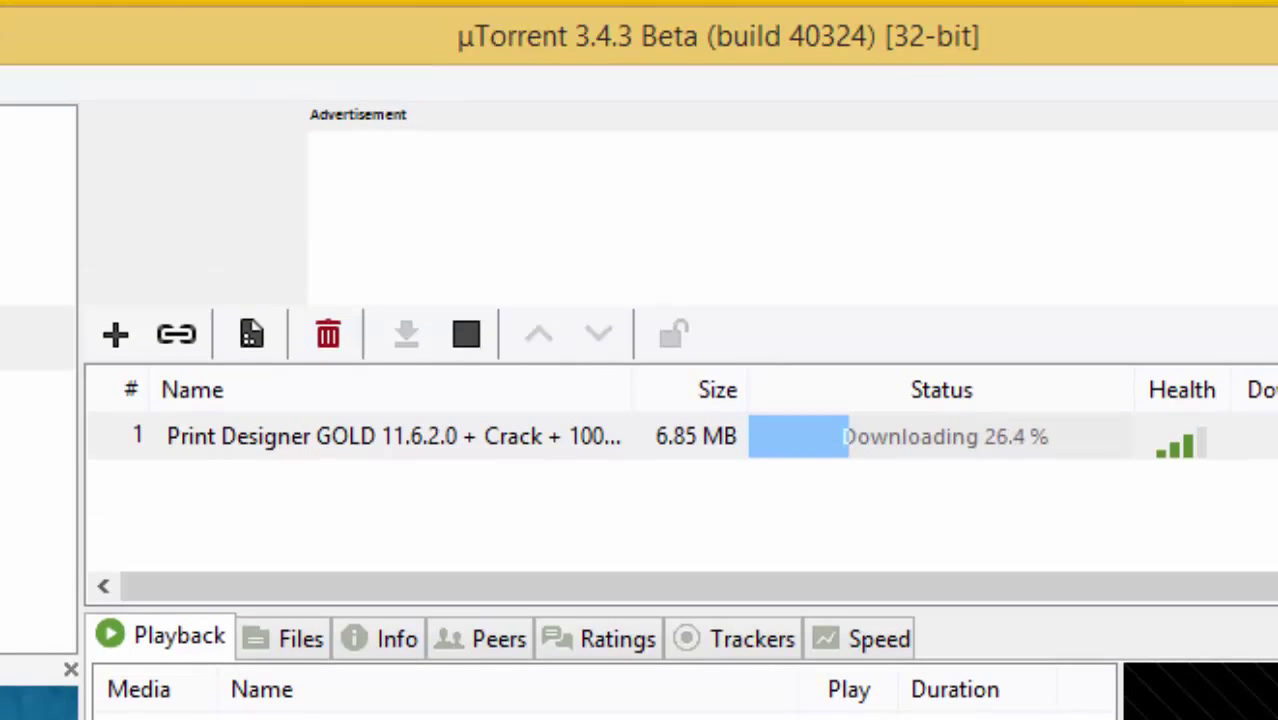
- Move the µTorrent window below the drive window and stop Print Designer at about 38.7%
{"action": "left_click_drag", "start_coordinate": [985, 55], "coordinate": [1122, 430]}
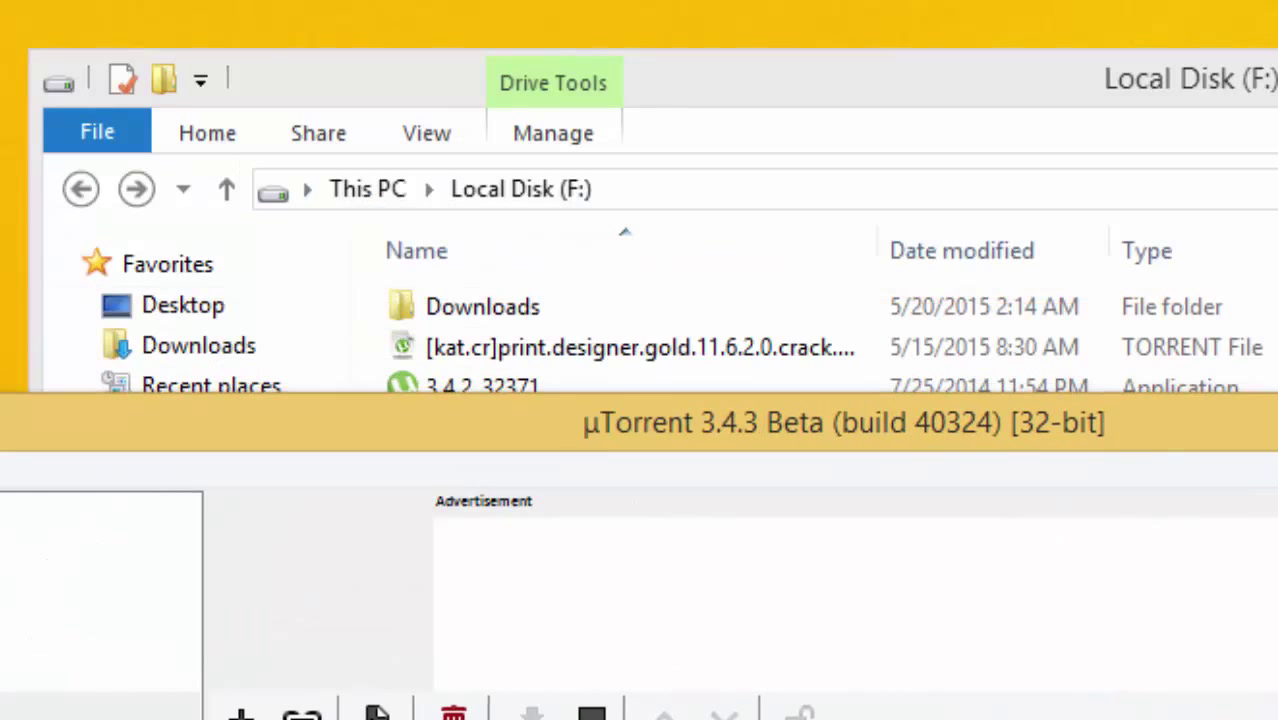
{"action": "left_click_drag", "start_coordinate": [1122, 432], "coordinate": [1066, 487]}
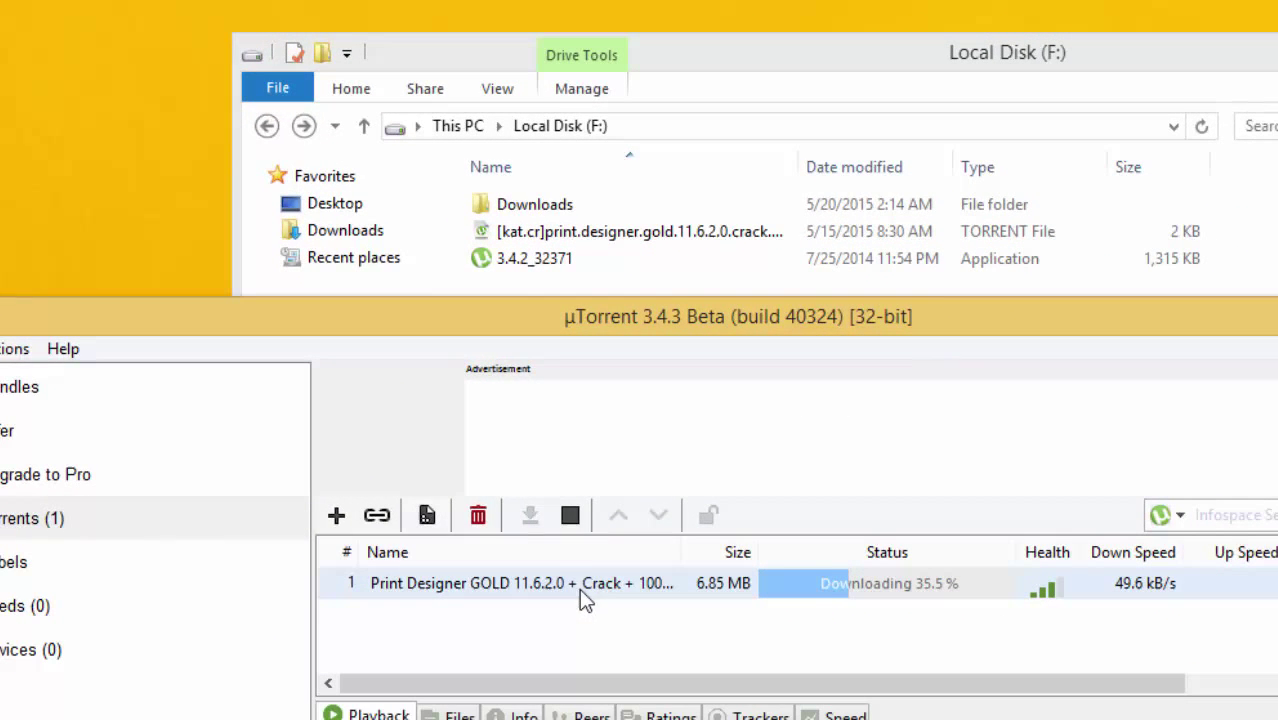
{"action": "left_click", "coordinate": [571, 516]}
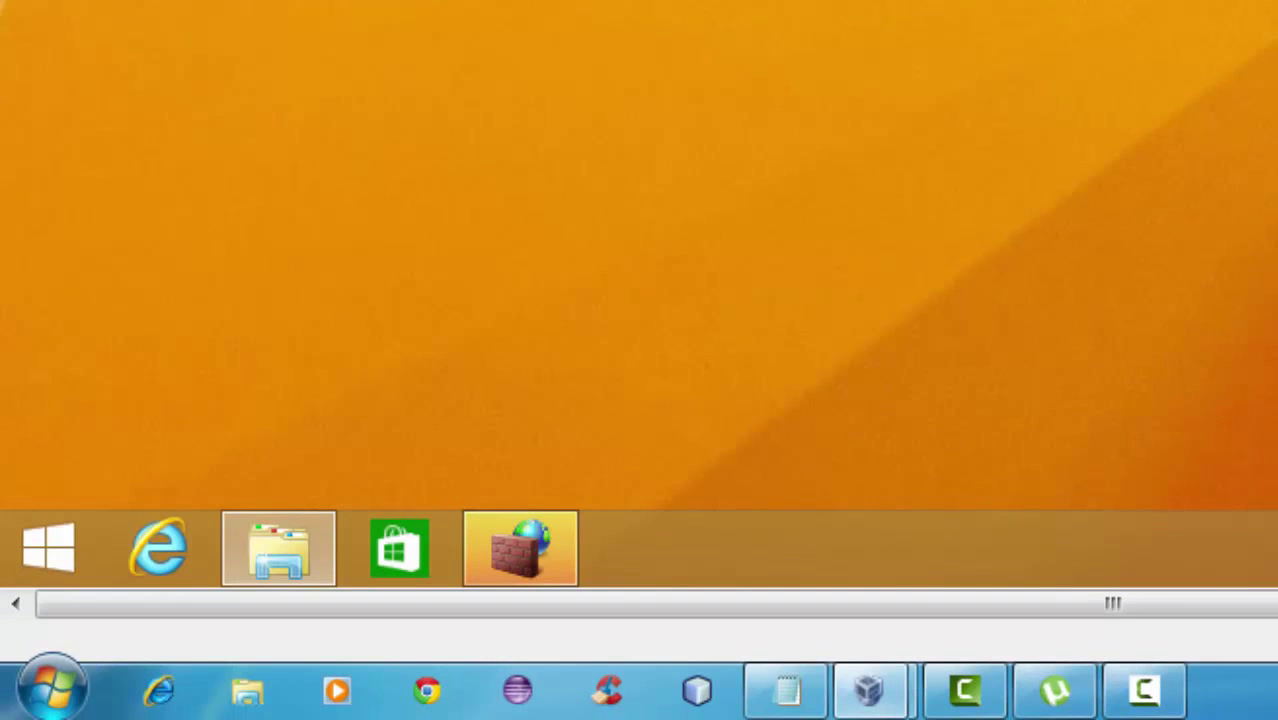
- Copy every file and folder in %appdata%\uTorrent, then close that folder
{"action": "key", "text": "super+r"}
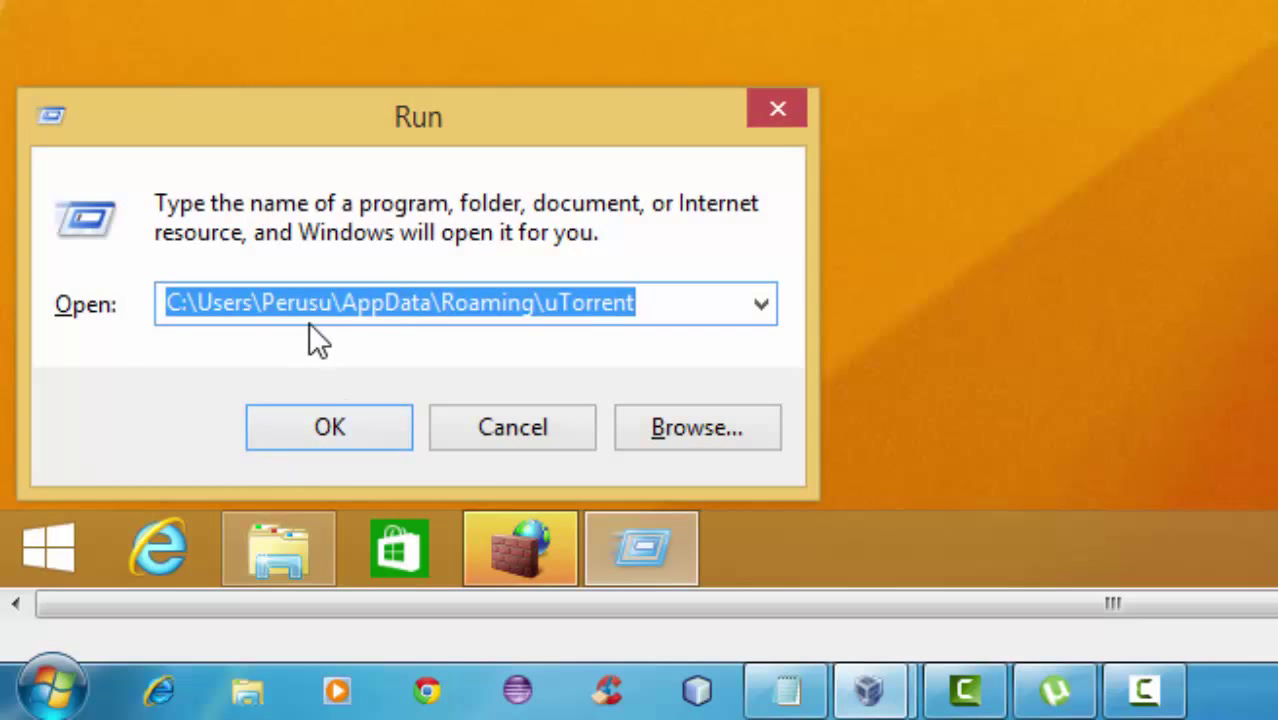
{"action": "left_click", "coordinate": [330, 424]}
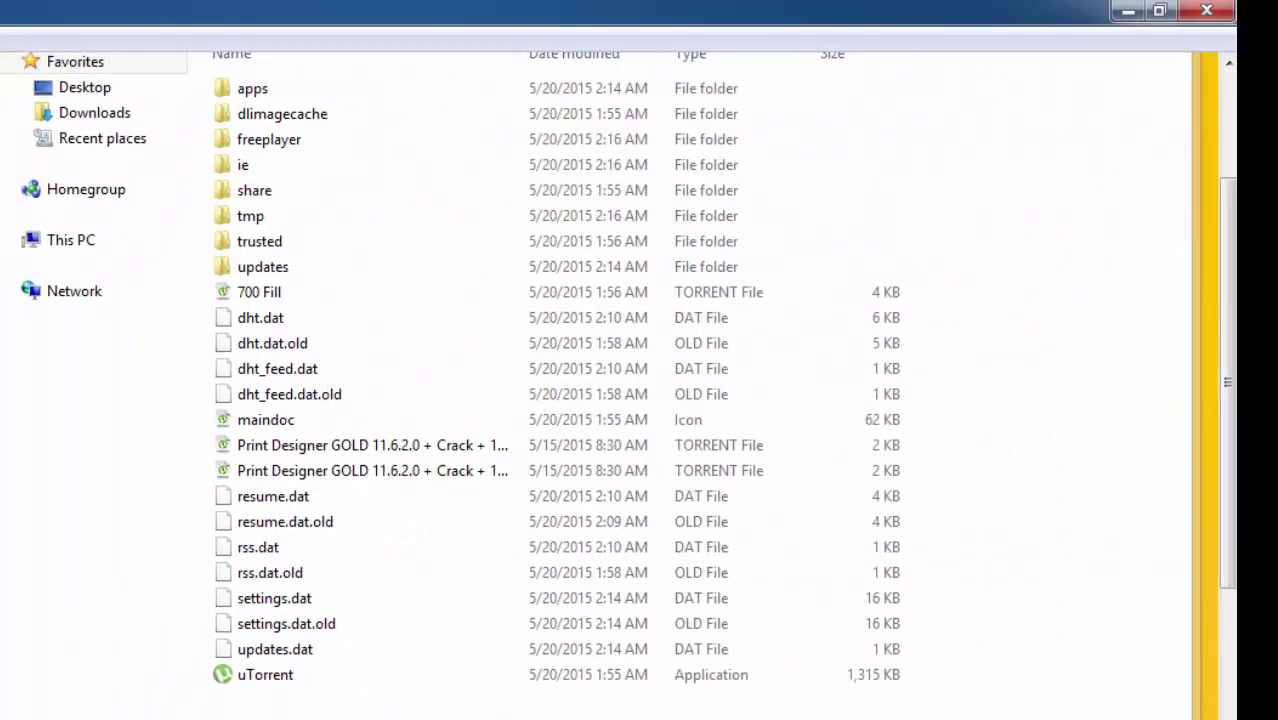
{"action": "left_click_drag", "start_coordinate": [438, 715], "coordinate": [380, 58]}
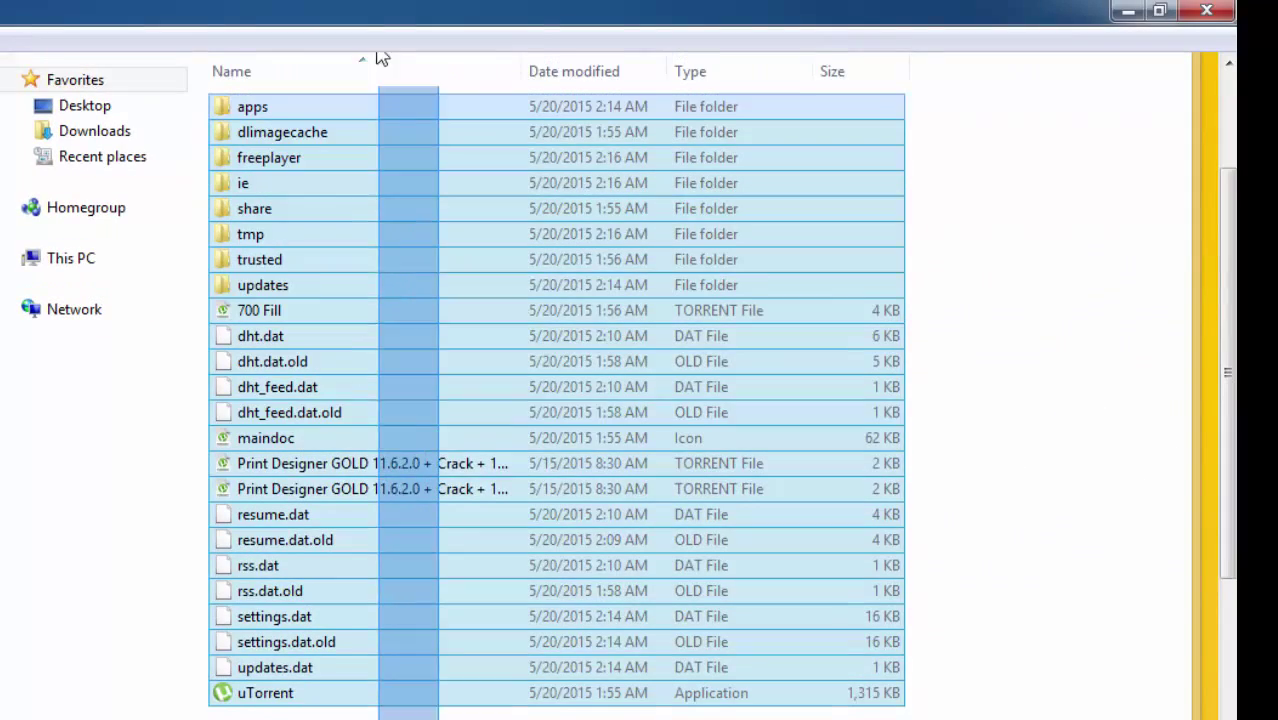
{"action": "right_click", "coordinate": [388, 244]}
{"action": "left_click", "coordinate": [485, 382]}
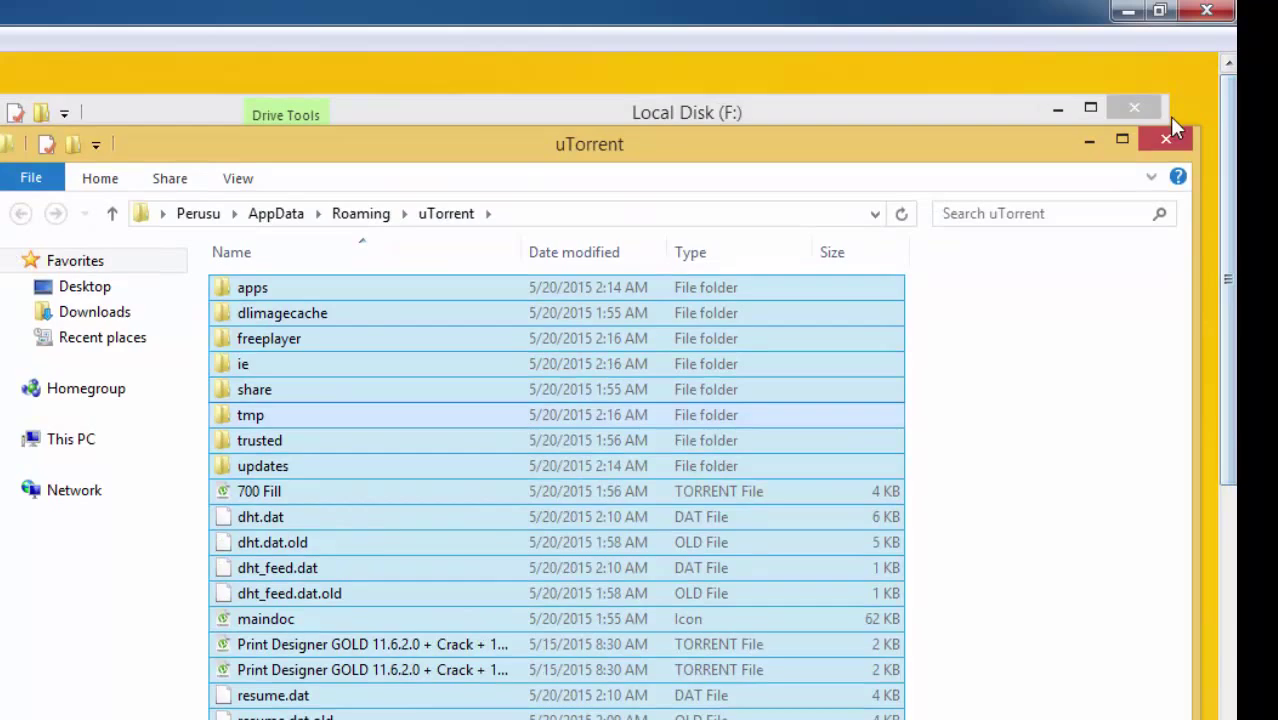
{"action": "left_click", "coordinate": [1168, 135]}
- Create a New folder on Local Disk (F:) and paste the copied uTorrent files into it
{"action": "right_click", "coordinate": [412, 386]}
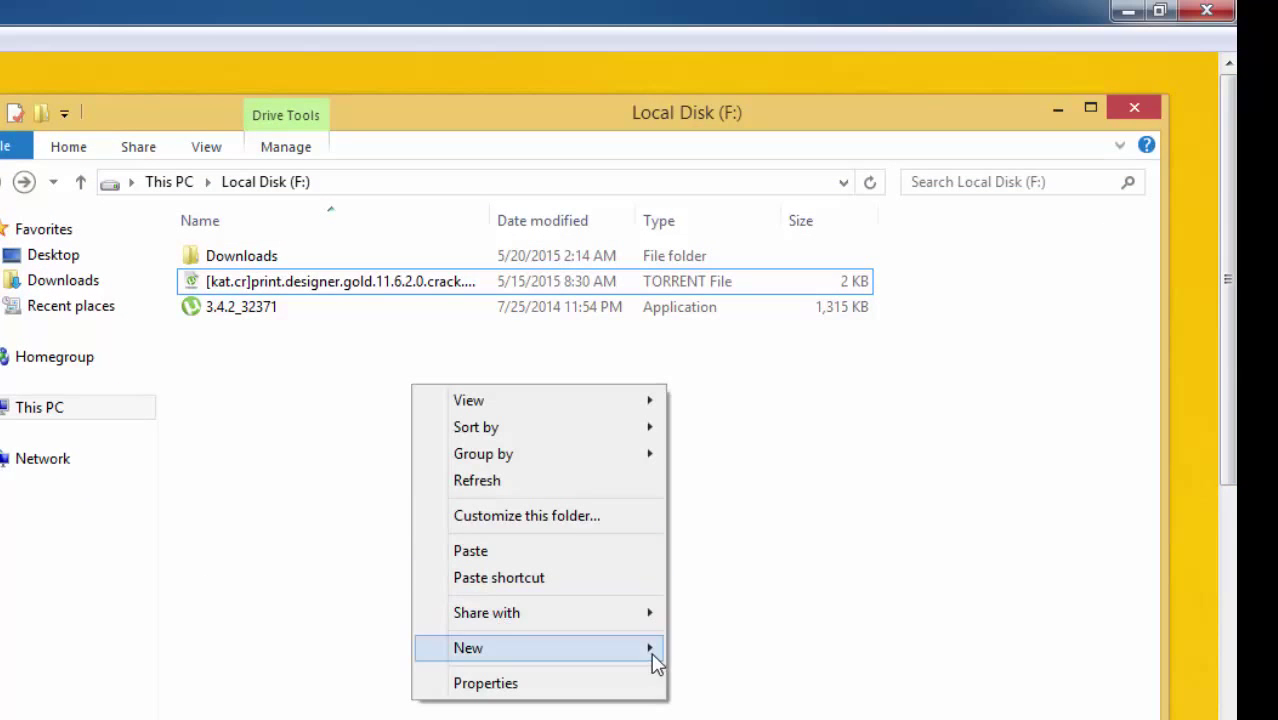
{"action": "left_click", "coordinate": [710, 647]}
{"action": "left_click", "coordinate": [441, 334]}
{"action": "double_click", "coordinate": [441, 334]}
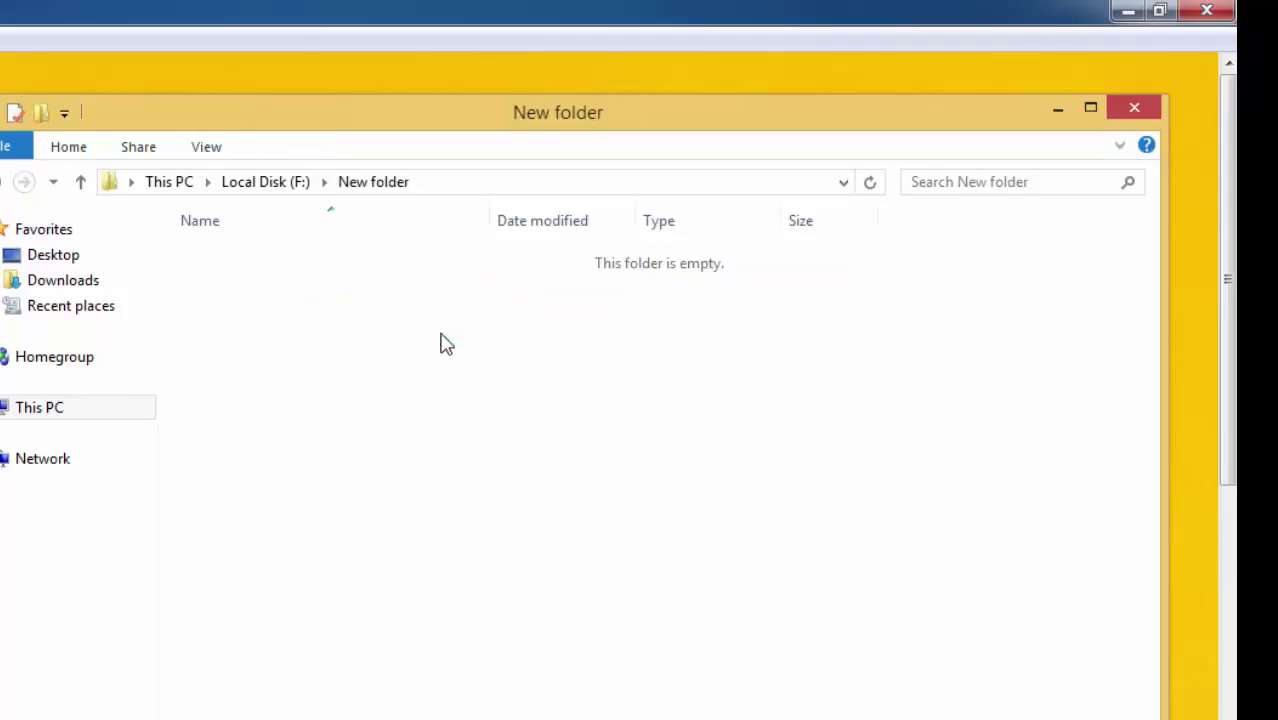
{"action": "right_click", "coordinate": [446, 343]}
{"action": "left_click", "coordinate": [528, 496]}
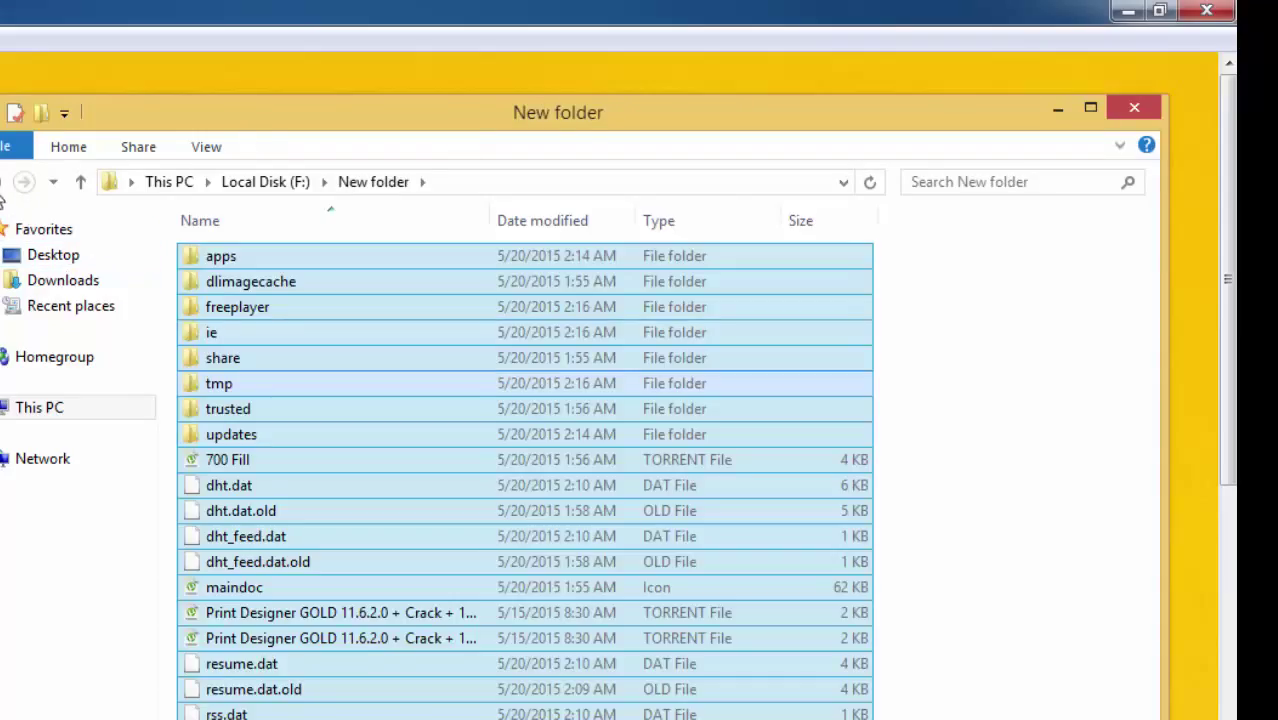
{"action": "left_click", "coordinate": [24, 182]}
- Select the Downloads folder, the 3.4.2_32371 application, then all four items on F:
{"action": "left_click", "coordinate": [317, 353]}
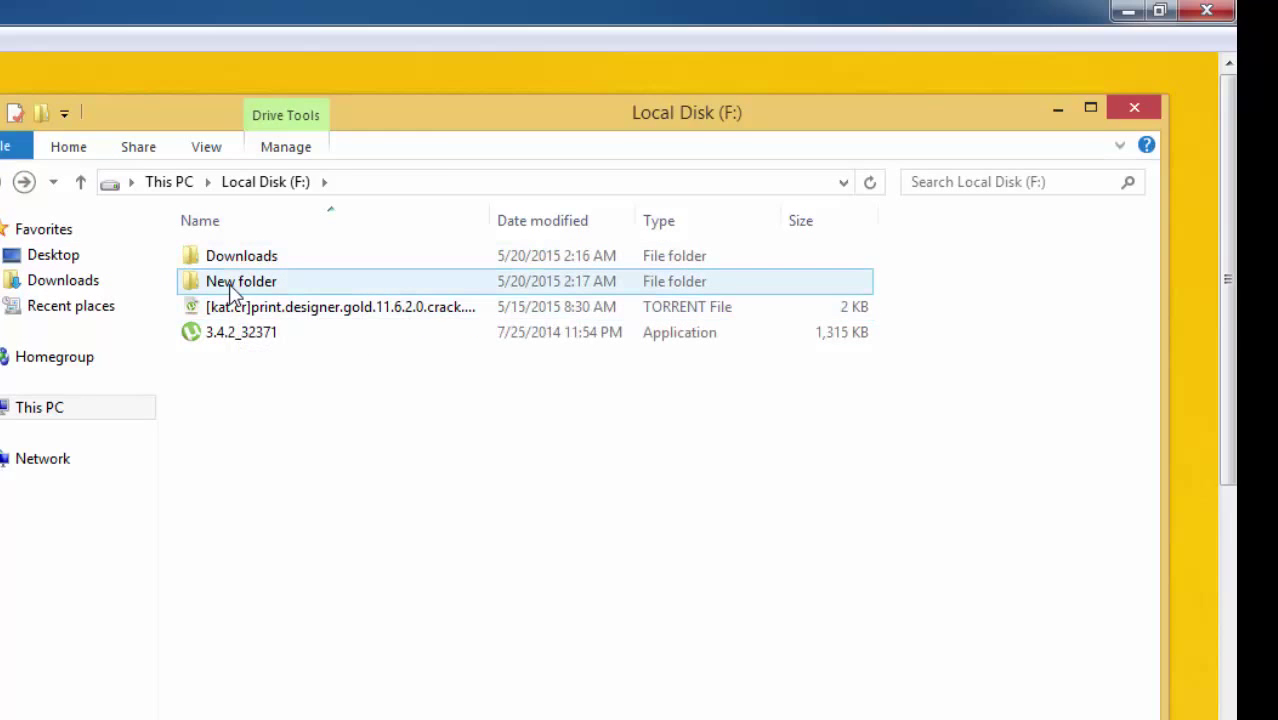
{"action": "left_click", "coordinate": [272, 335]}
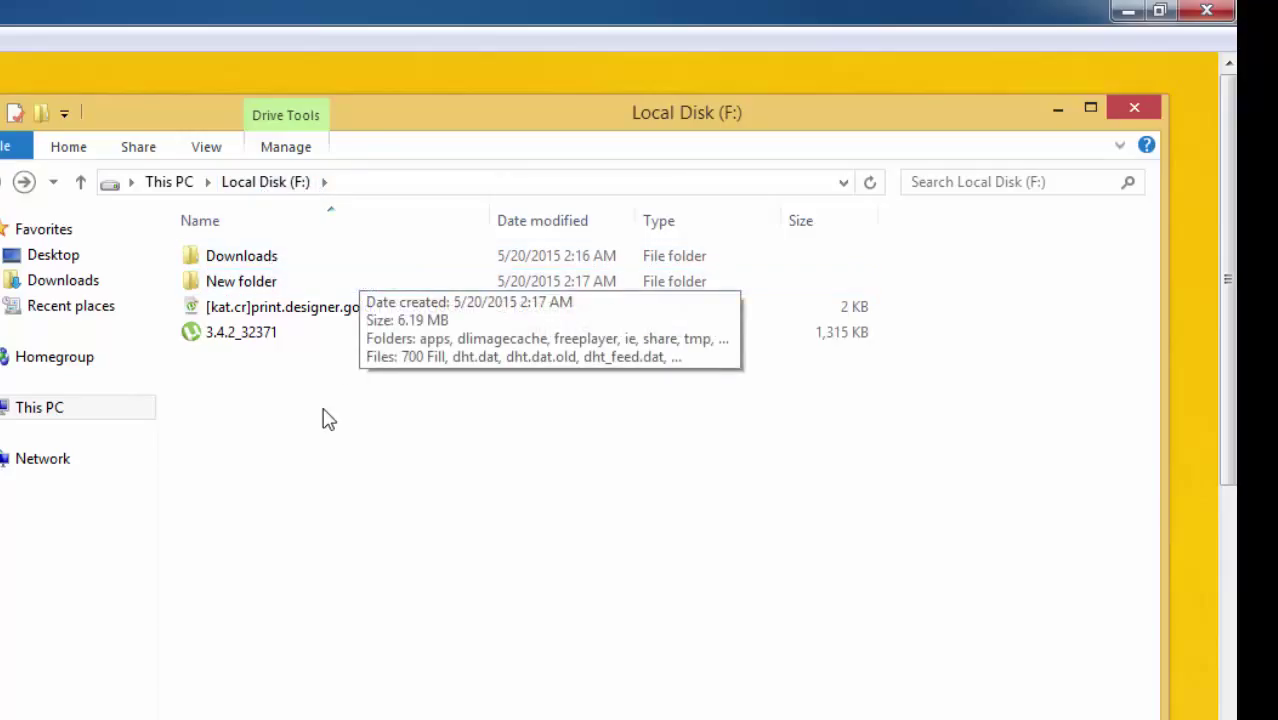
{"action": "left_click_drag", "start_coordinate": [328, 416], "coordinate": [660, 175]}
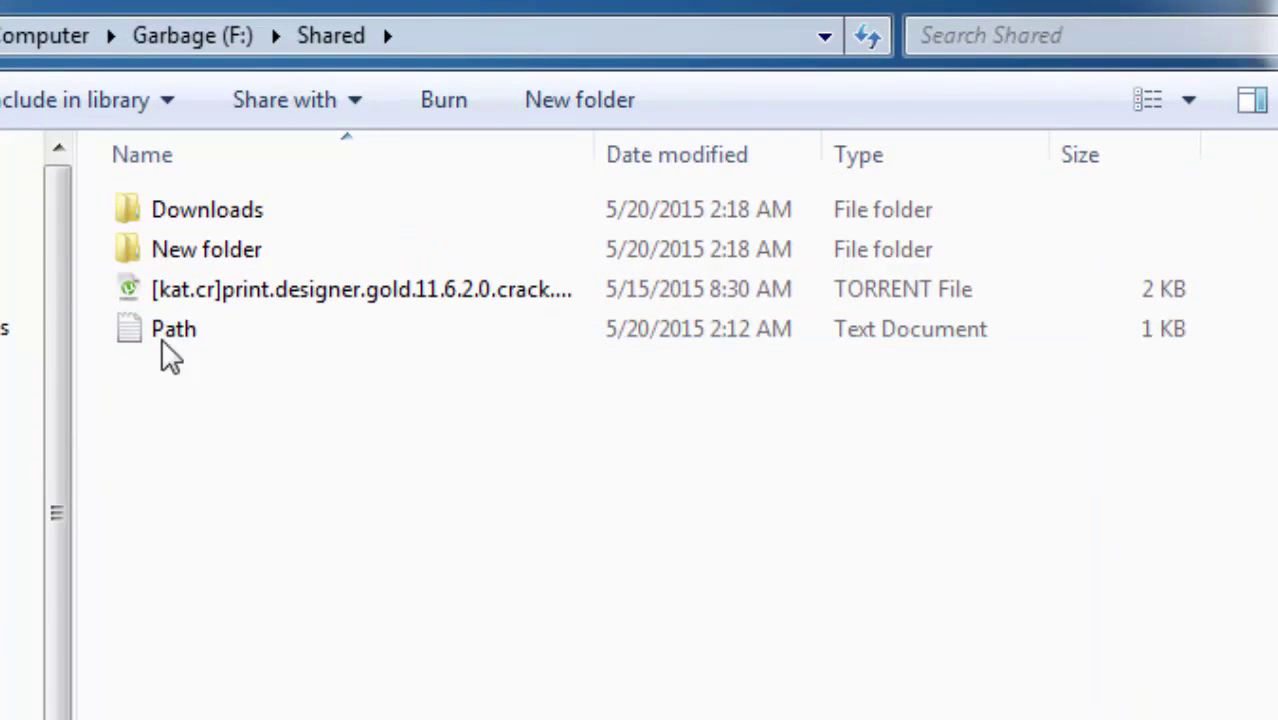
- Paste the Print Designer GOLD folder into the empty Downloads folder on Garbage (F:)
{"action": "double_click", "coordinate": [256, 212]}
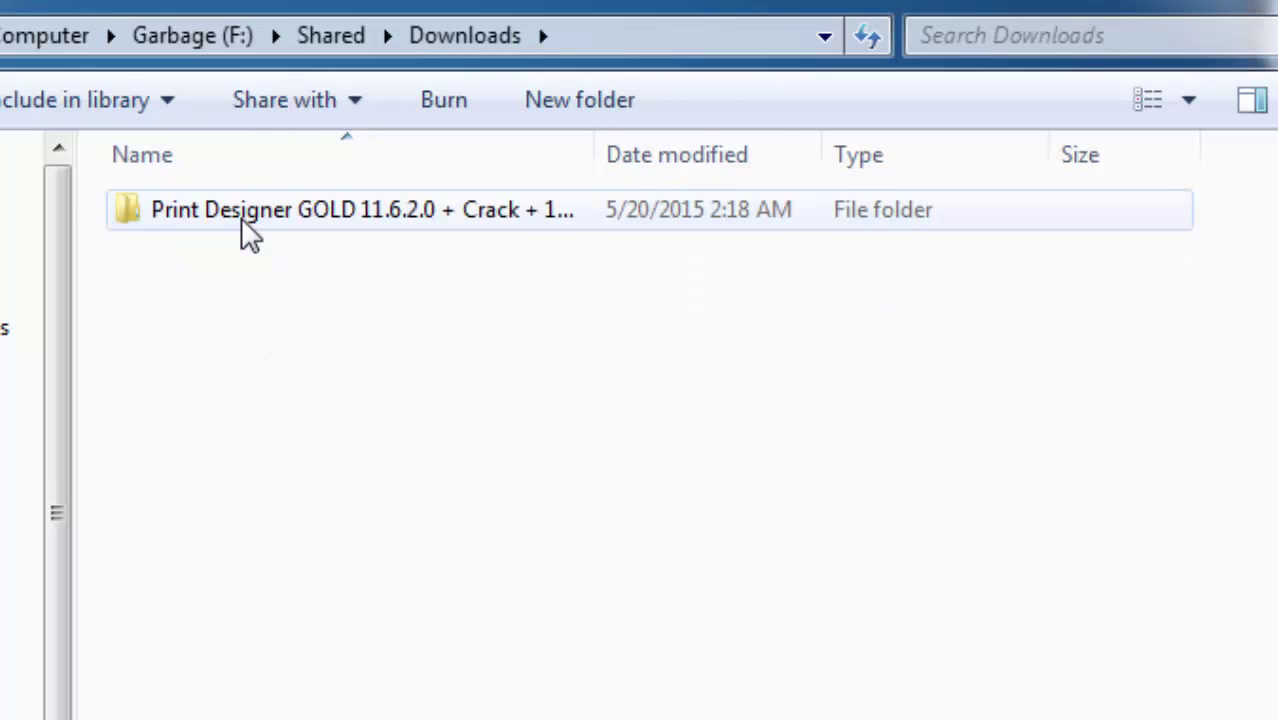
{"action": "right_click", "coordinate": [242, 217]}
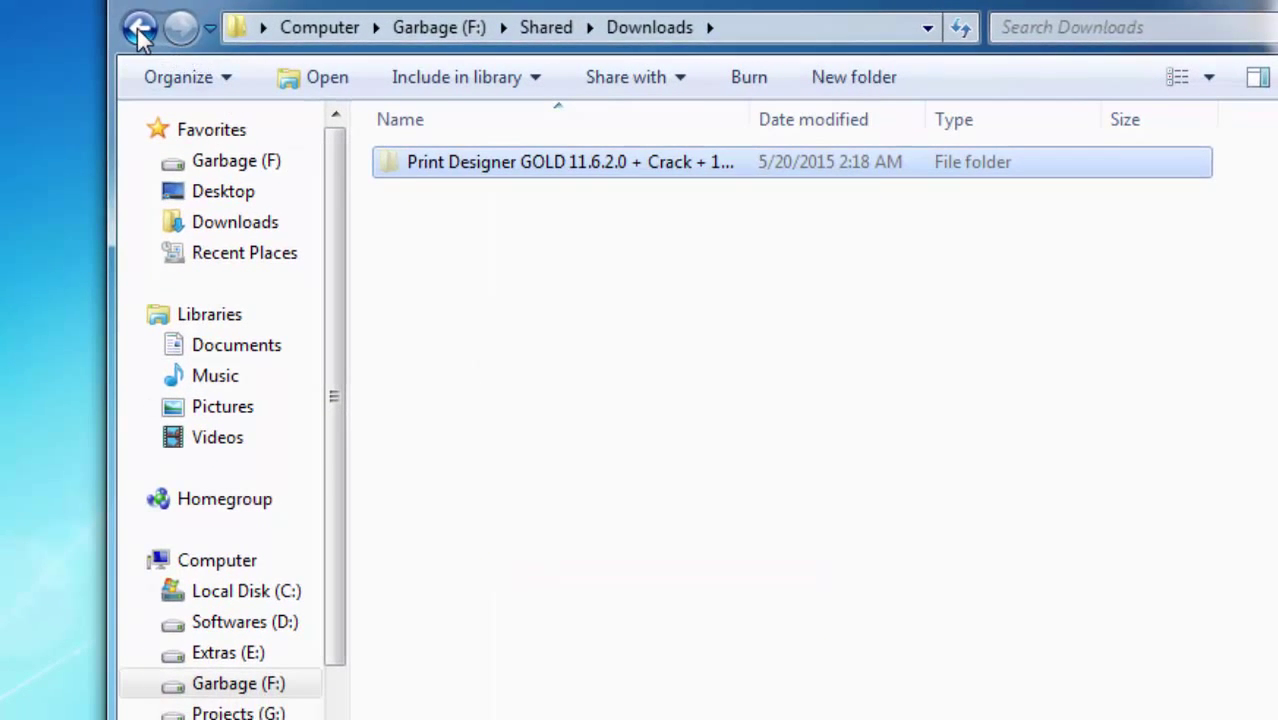
{"action": "left_click", "coordinate": [139, 30]}
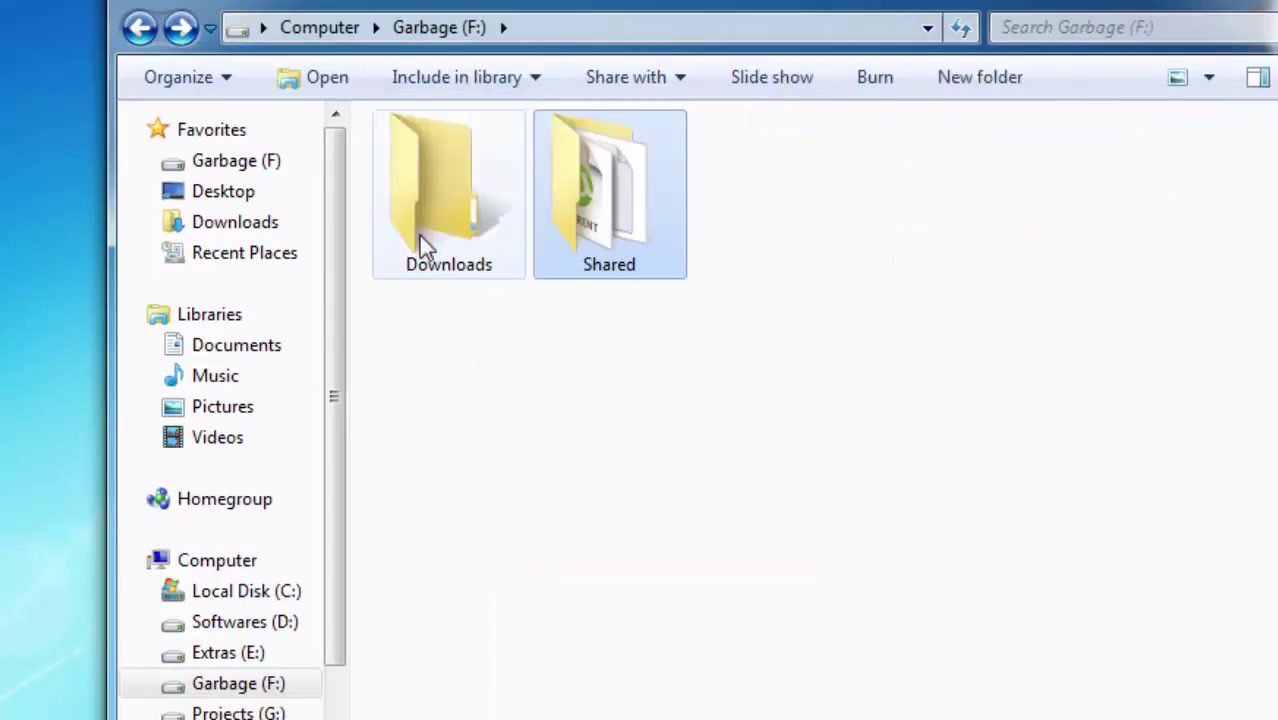
{"action": "double_click", "coordinate": [419, 236]}
{"action": "right_click", "coordinate": [486, 306]}
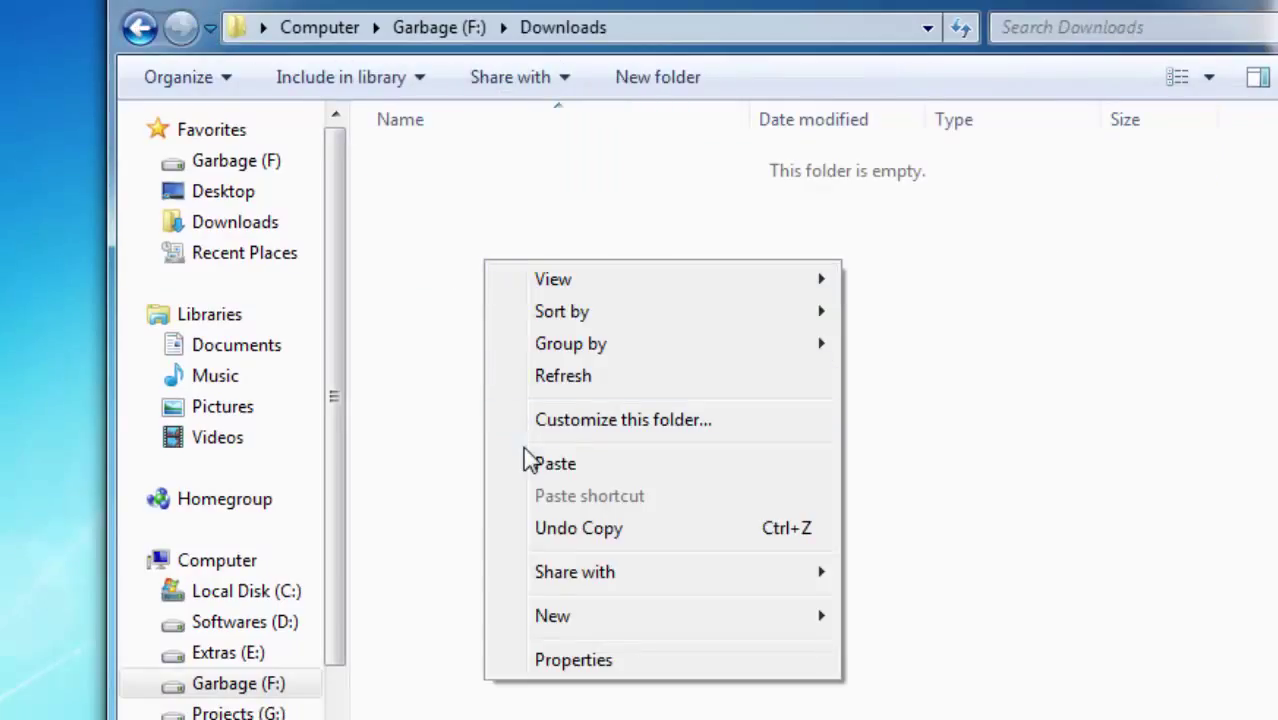
{"action": "left_click", "coordinate": [552, 465]}
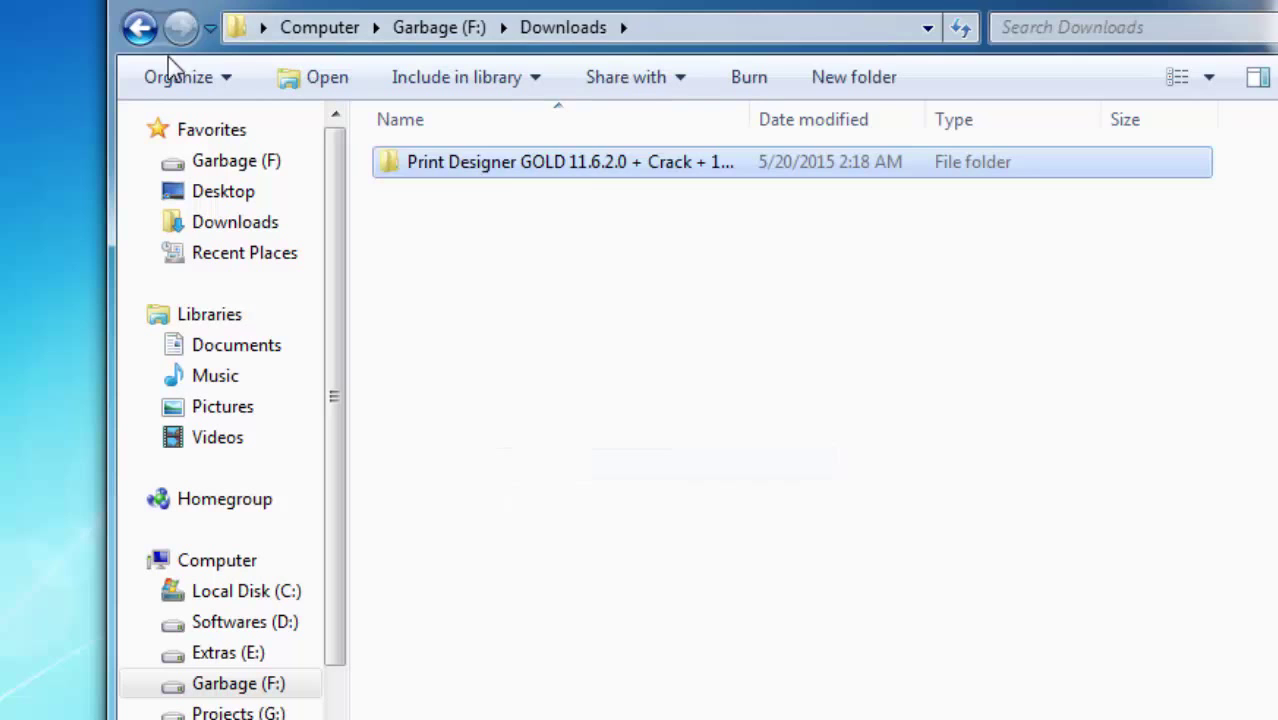
{"action": "left_click", "coordinate": [141, 30]}
- Open Shared\New folder and select all 24 backed-up µTorrent files
{"action": "left_click", "coordinate": [555, 210]}
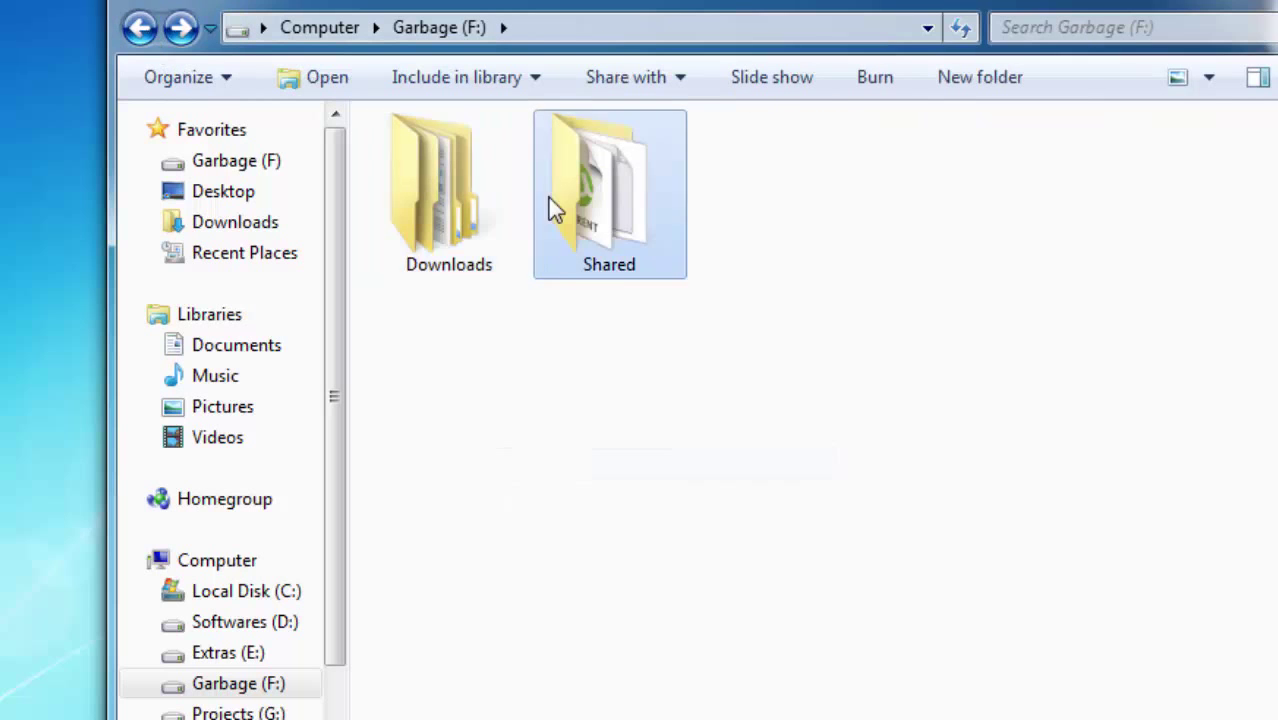
{"action": "double_click", "coordinate": [555, 210]}
{"action": "double_click", "coordinate": [400, 195]}
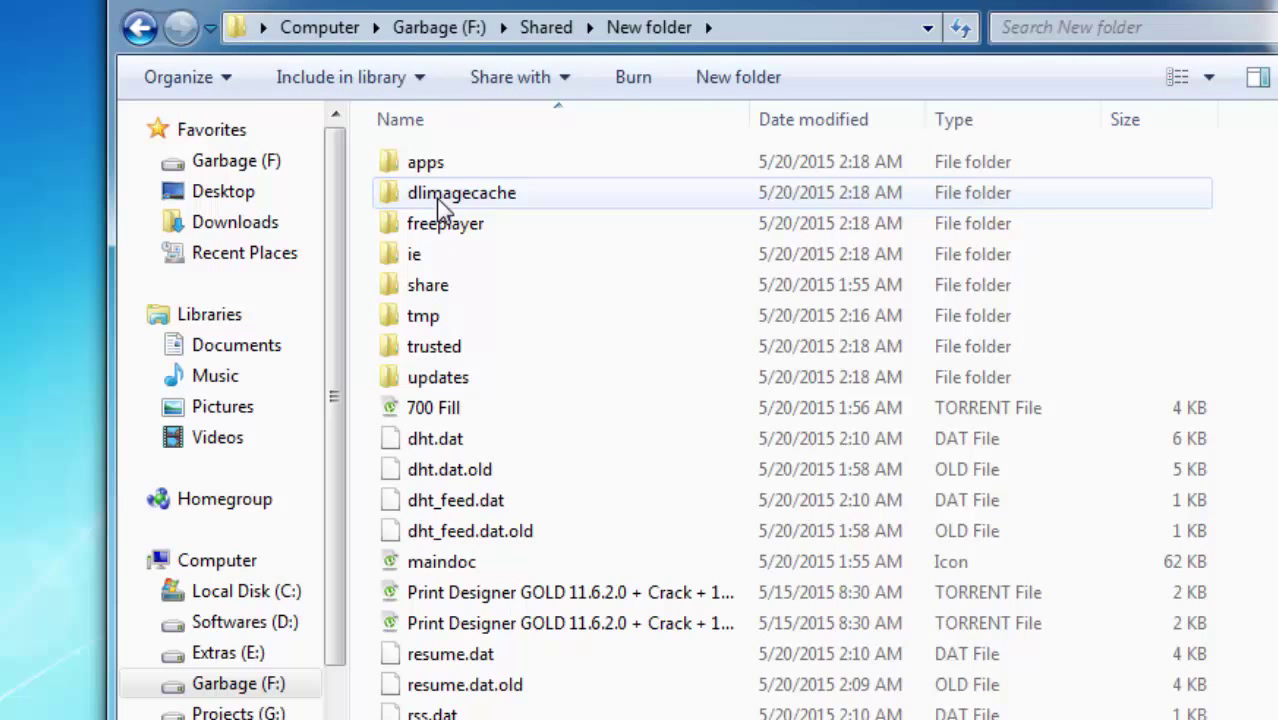
{"action": "key", "text": "ctrl+a"}
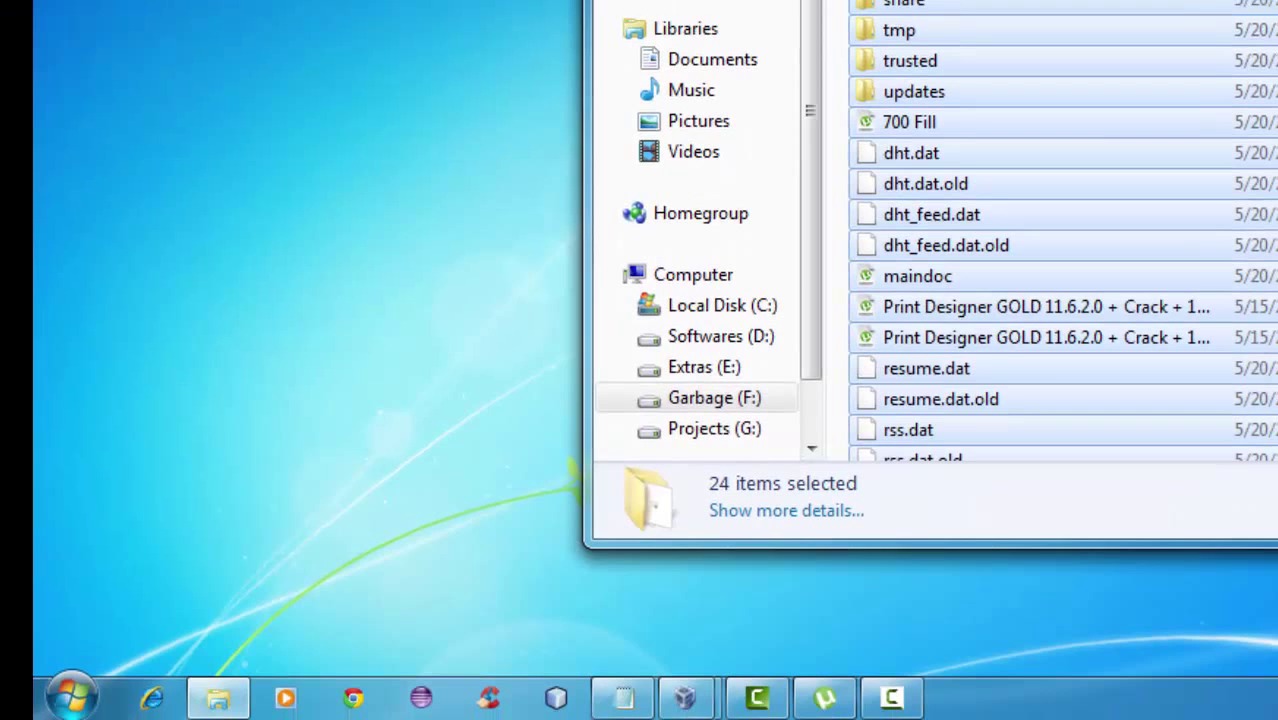
- Open the user's C:\Users\...\AppData\Roaming folder through the Run box
{"action": "key", "text": "super+r"}
{"action": "type", "text": "C"}
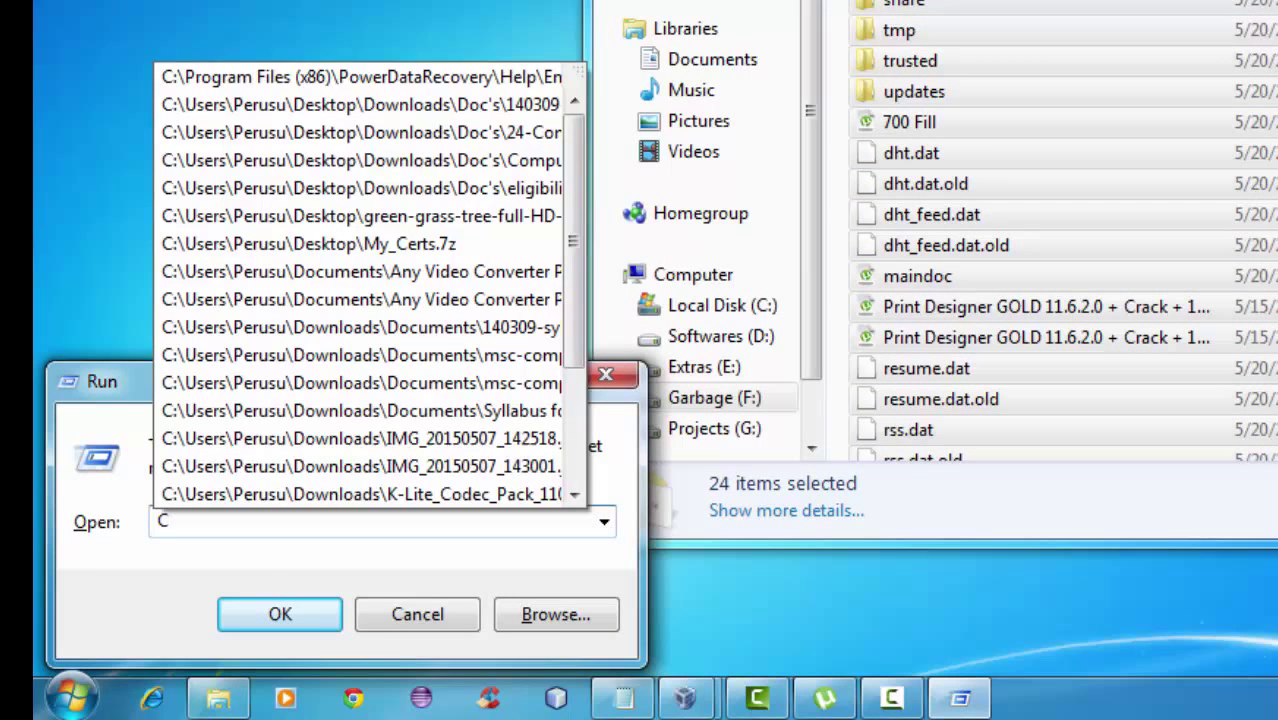
{"action": "type", "text": ":\\"}
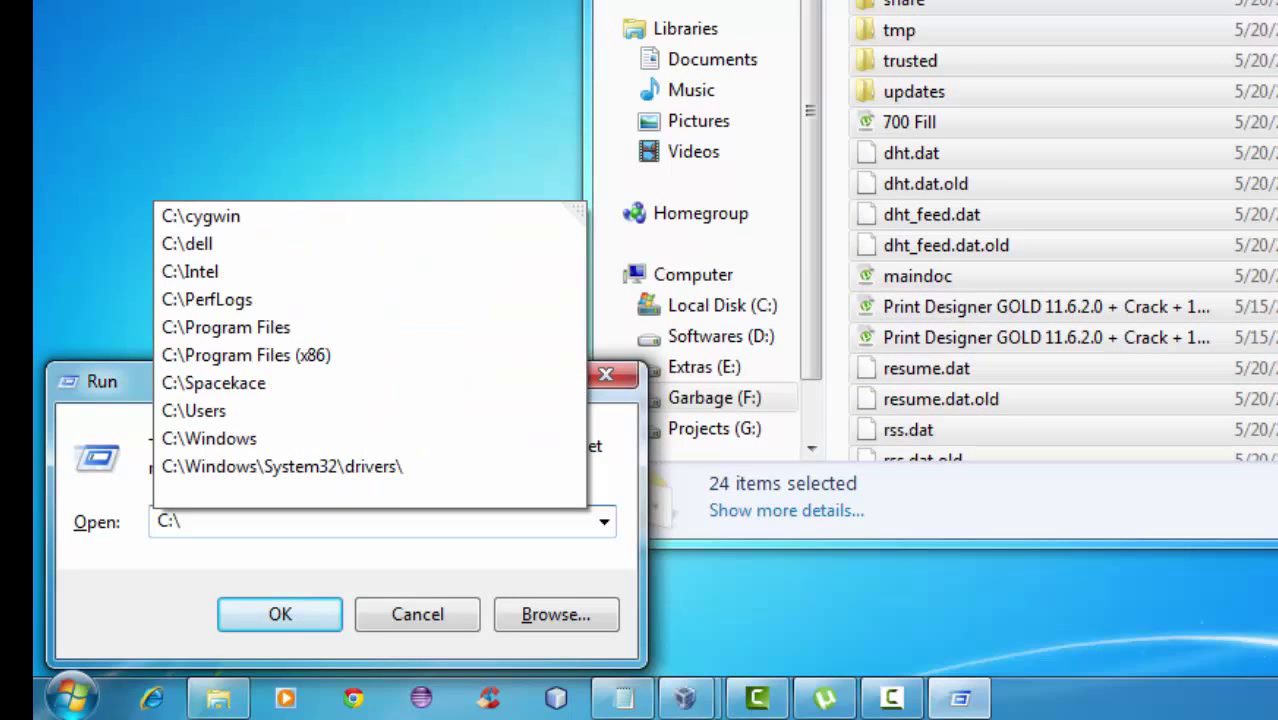
{"action": "type", "text": "U"}
{"action": "key", "text": "Down"}
{"action": "type", "text": "\\"}
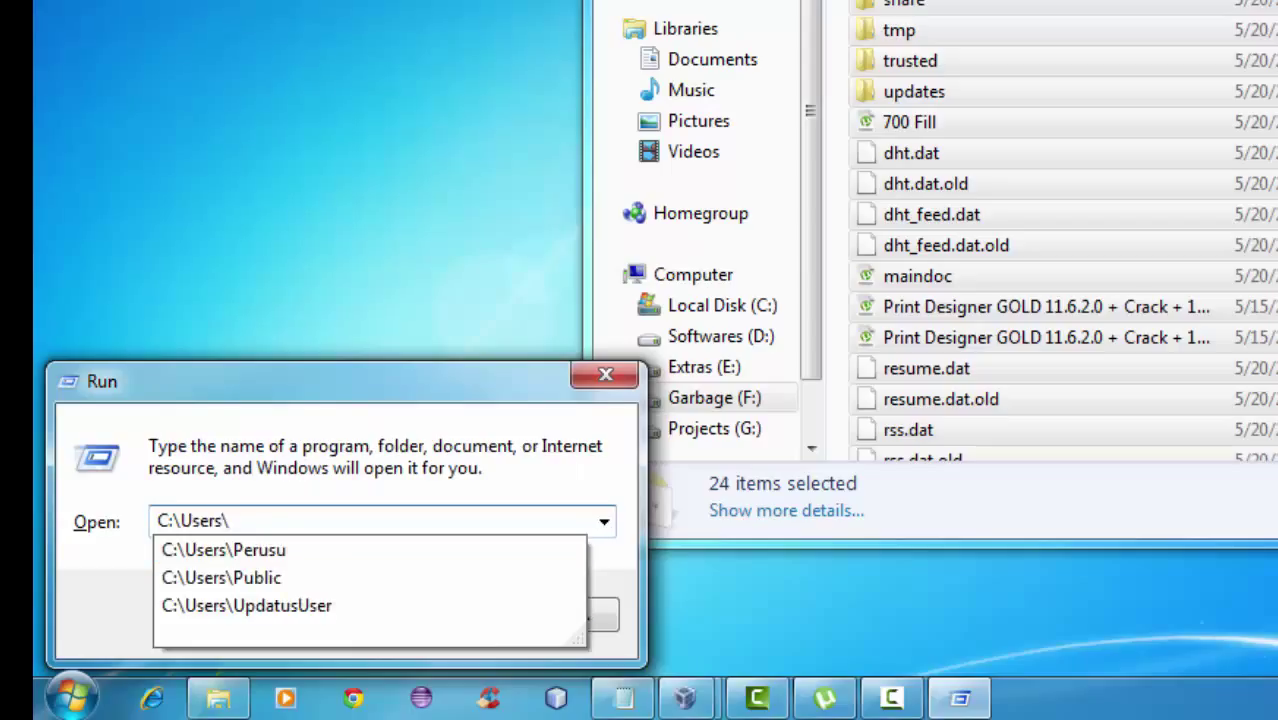
{"action": "key", "text": "Down"}
{"action": "type", "text": "\\AppDa"}
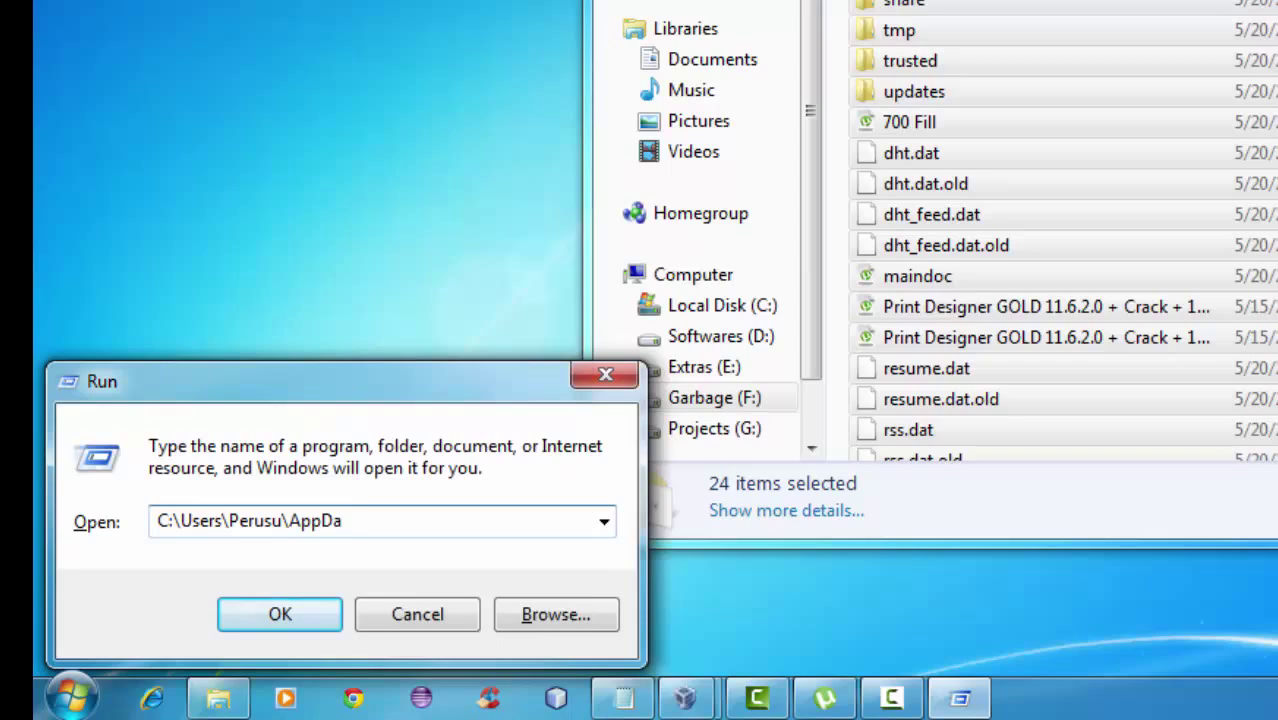
{"action": "type", "text": "\\"}
{"action": "key", "text": "Down"}
{"action": "key", "text": "Down"}
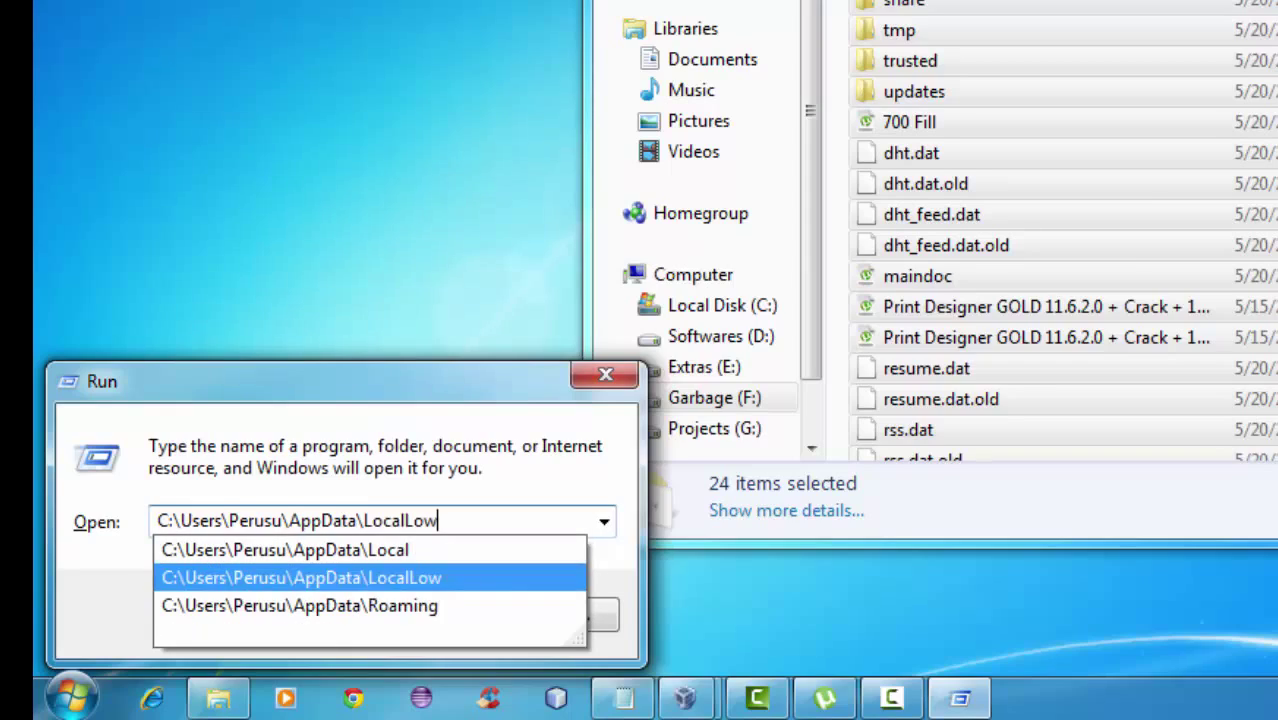
{"action": "key", "text": "Down"}
{"action": "key", "text": "Return"}
{"action": "key", "text": "Return"}
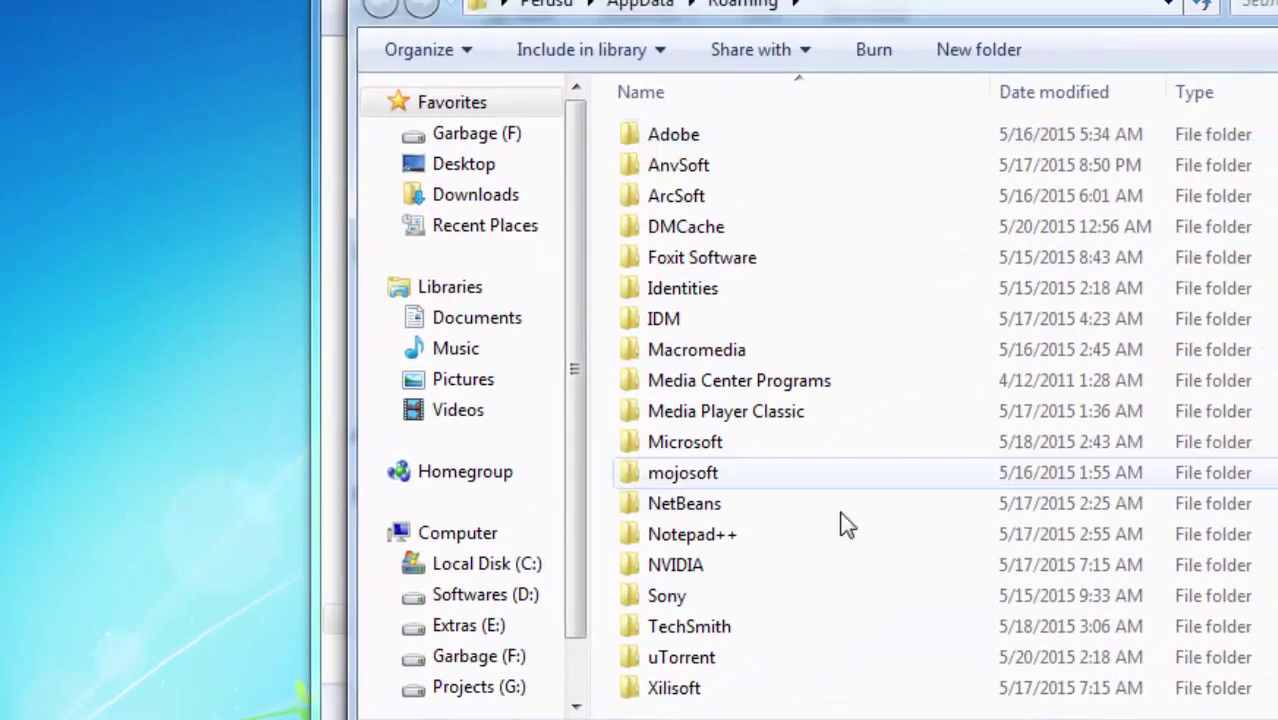
- Paste the backup into Roaming\uTorrent, merging folders and replacing all conflicting files, then return to Shared
{"action": "double_click", "coordinate": [845, 563]}
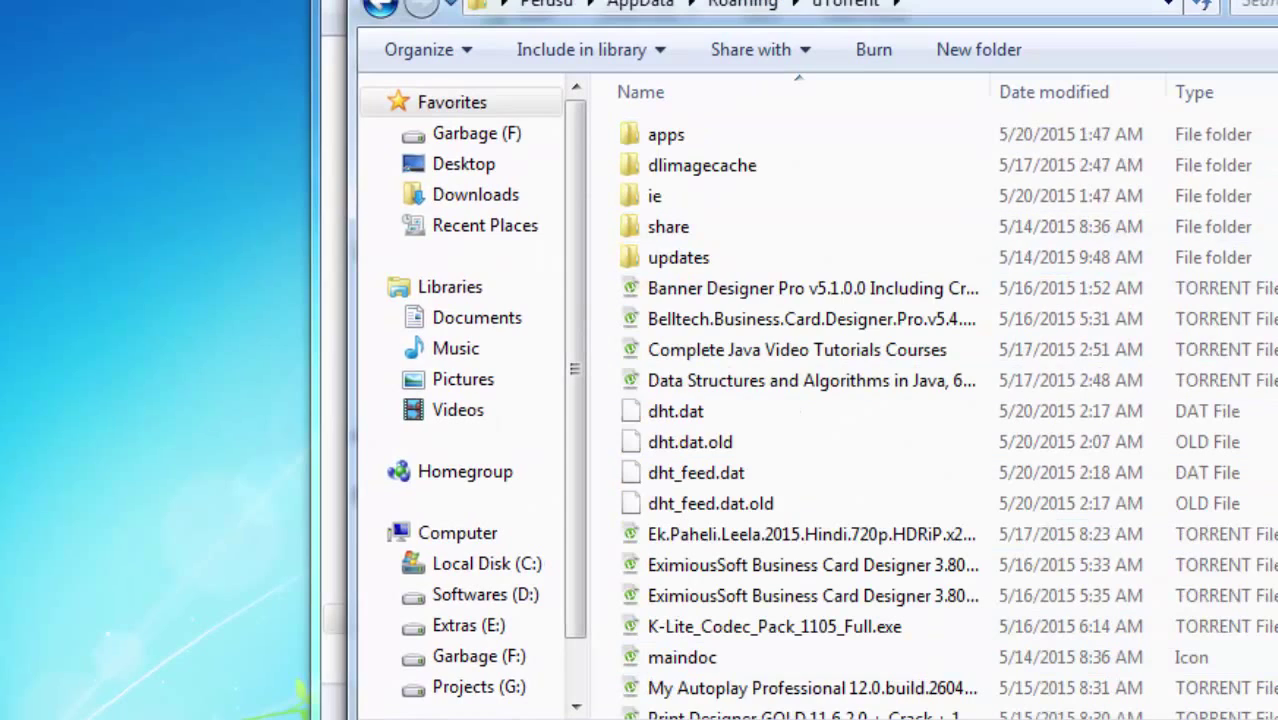
{"action": "key", "text": "ctrl+v"}
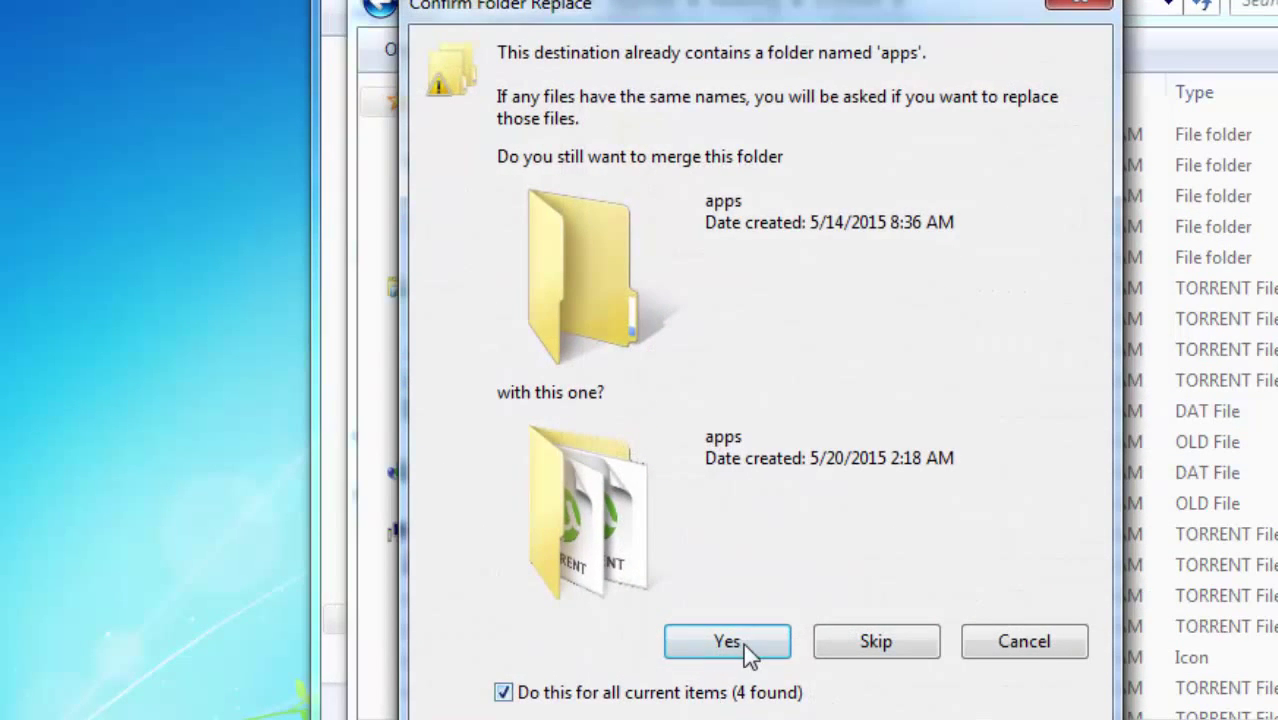
{"action": "left_click", "coordinate": [743, 643]}
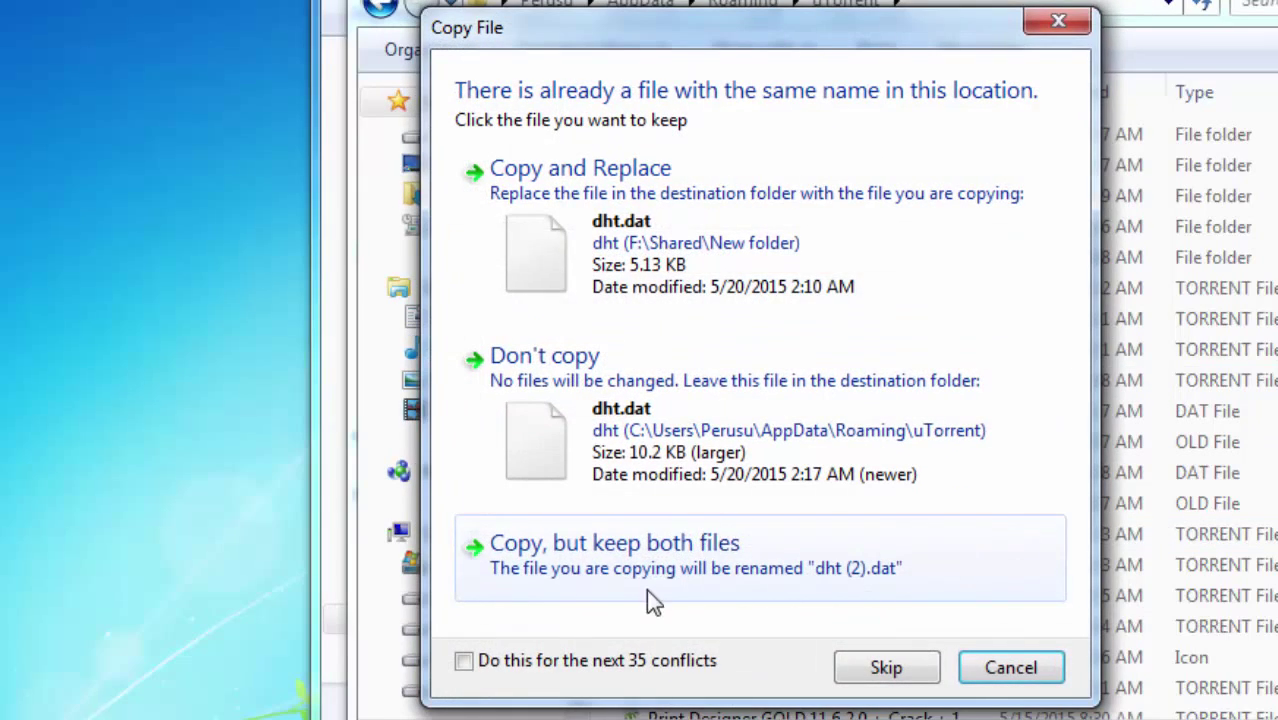
{"action": "left_click", "coordinate": [577, 664]}
{"action": "left_click", "coordinate": [808, 305]}
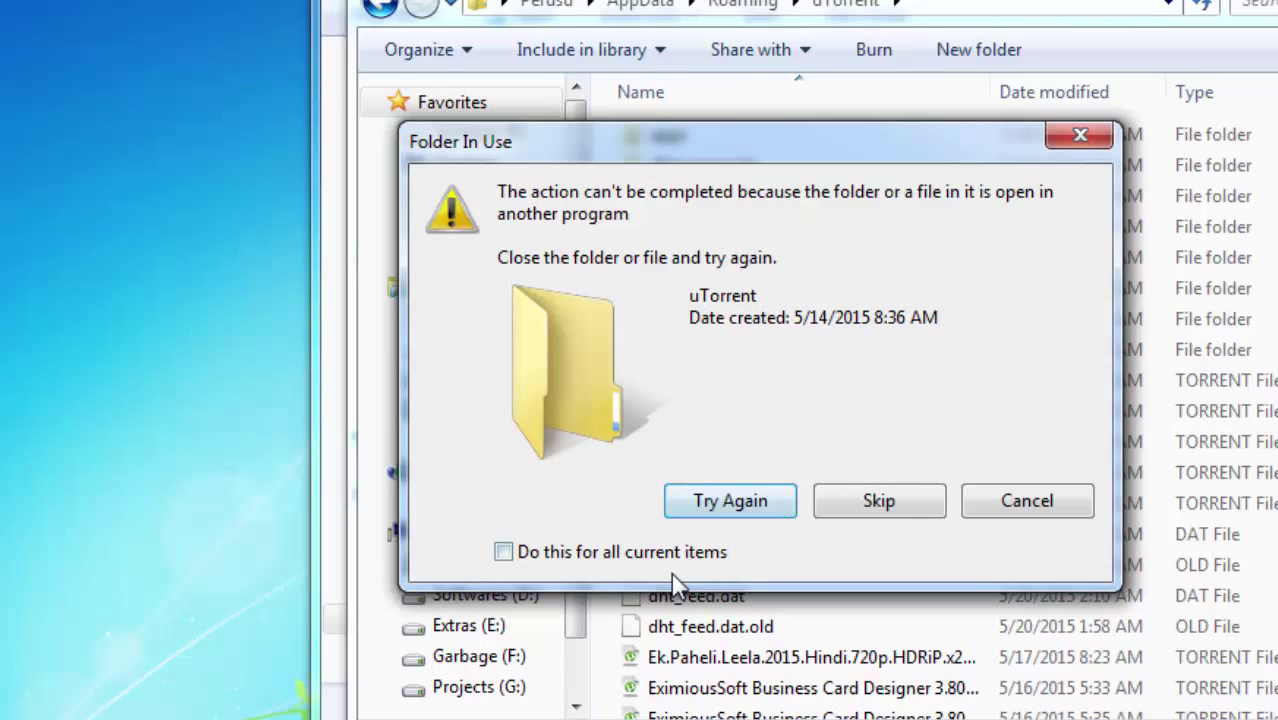
{"action": "left_click", "coordinate": [693, 554]}
{"action": "left_click", "coordinate": [898, 493]}
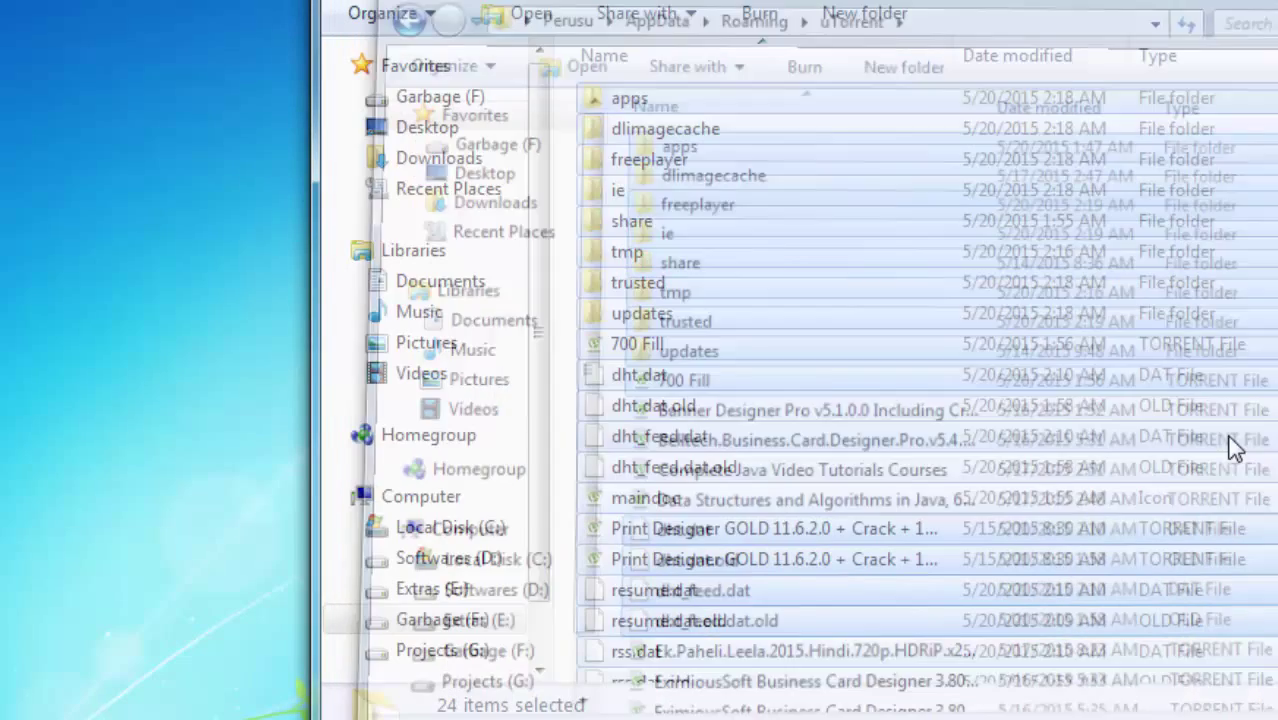
{"action": "key", "text": "BackSpace"}
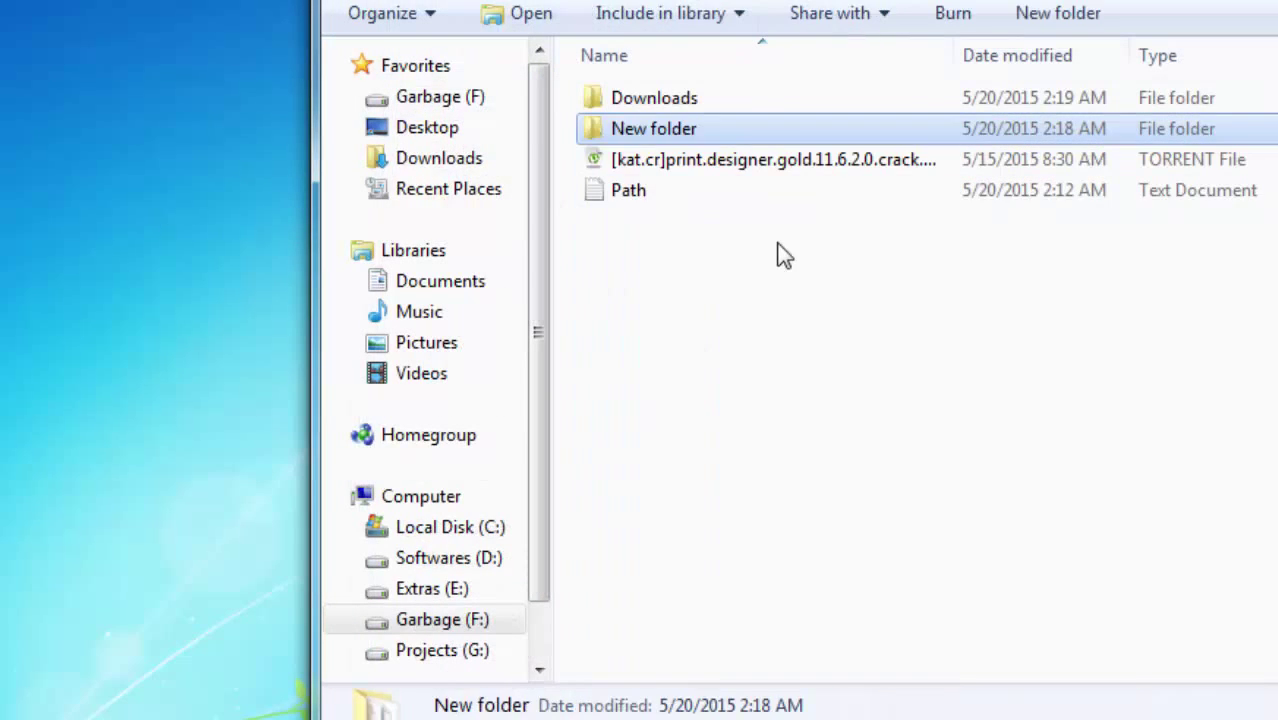
- Open the Print Designer GOLD .torrent from Shared in µTorrent and confirm adding it
{"action": "left_click", "coordinate": [776, 251]}
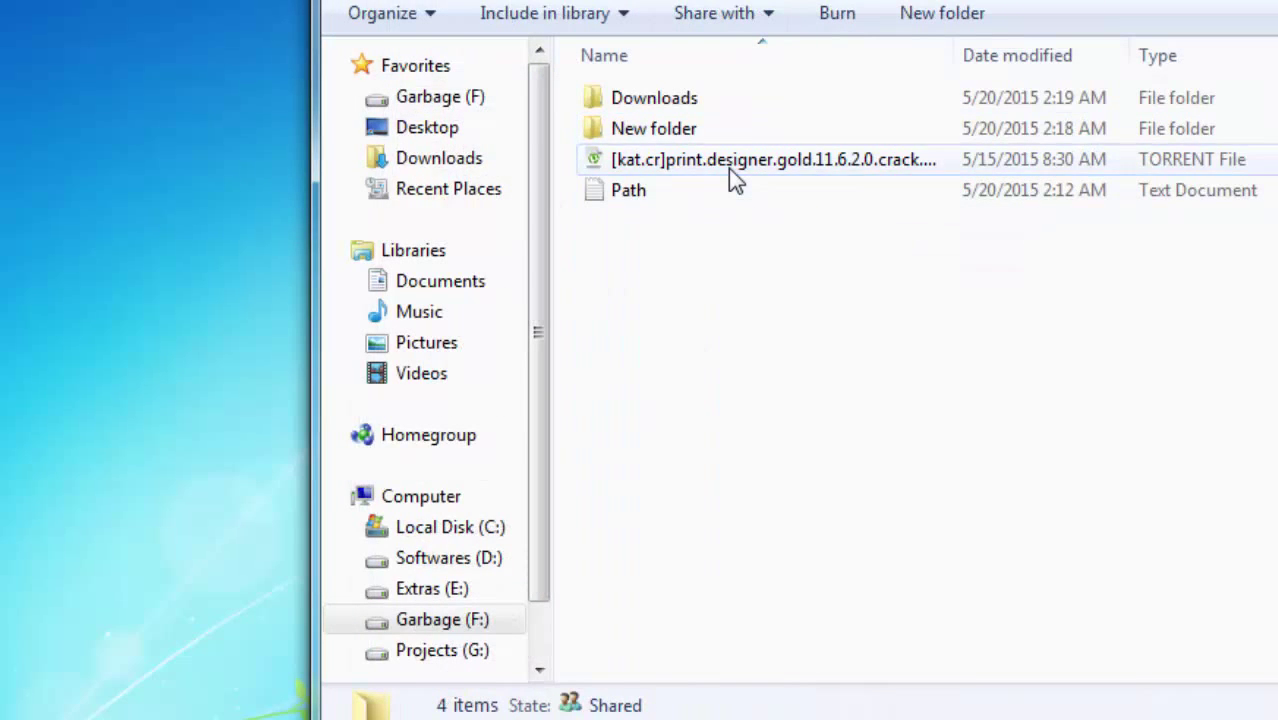
{"action": "left_click", "coordinate": [728, 166]}
{"action": "key", "text": "Return"}
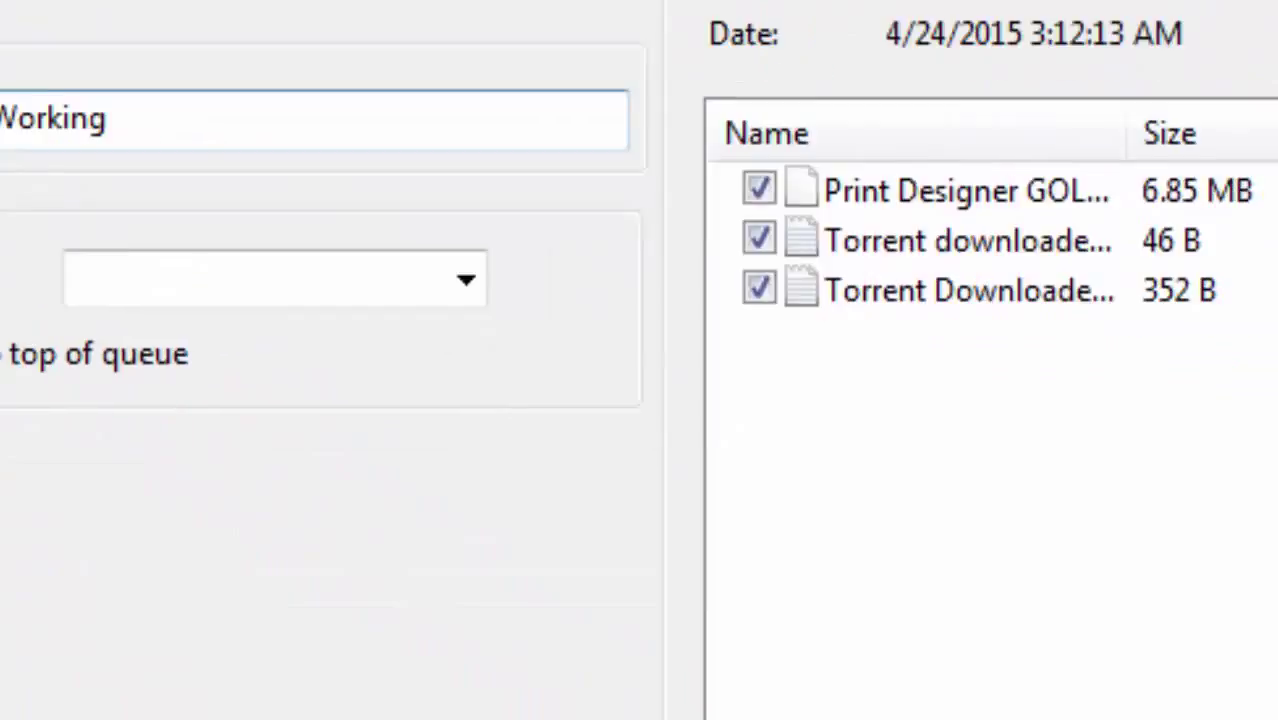
{"action": "left_click", "coordinate": [810, 588]}
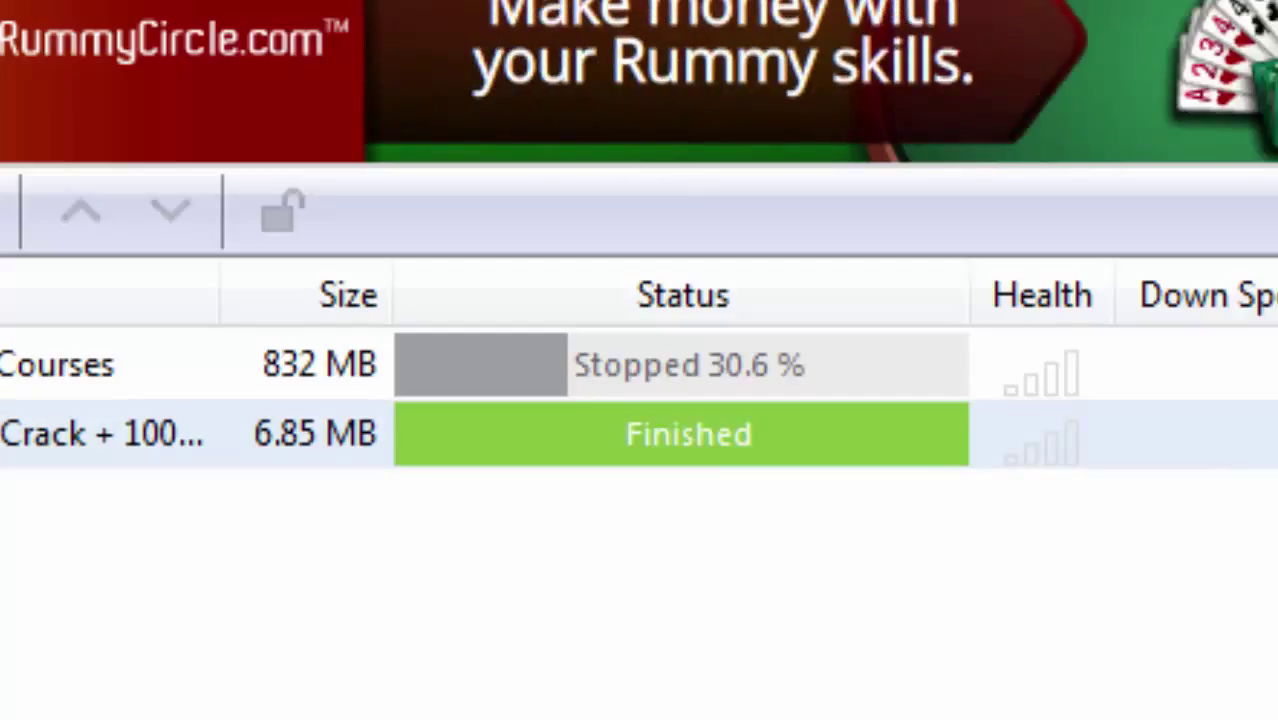
{"action": "right_click", "coordinate": [310, 465]}
{"action": "left_click", "coordinate": [562, 533]}
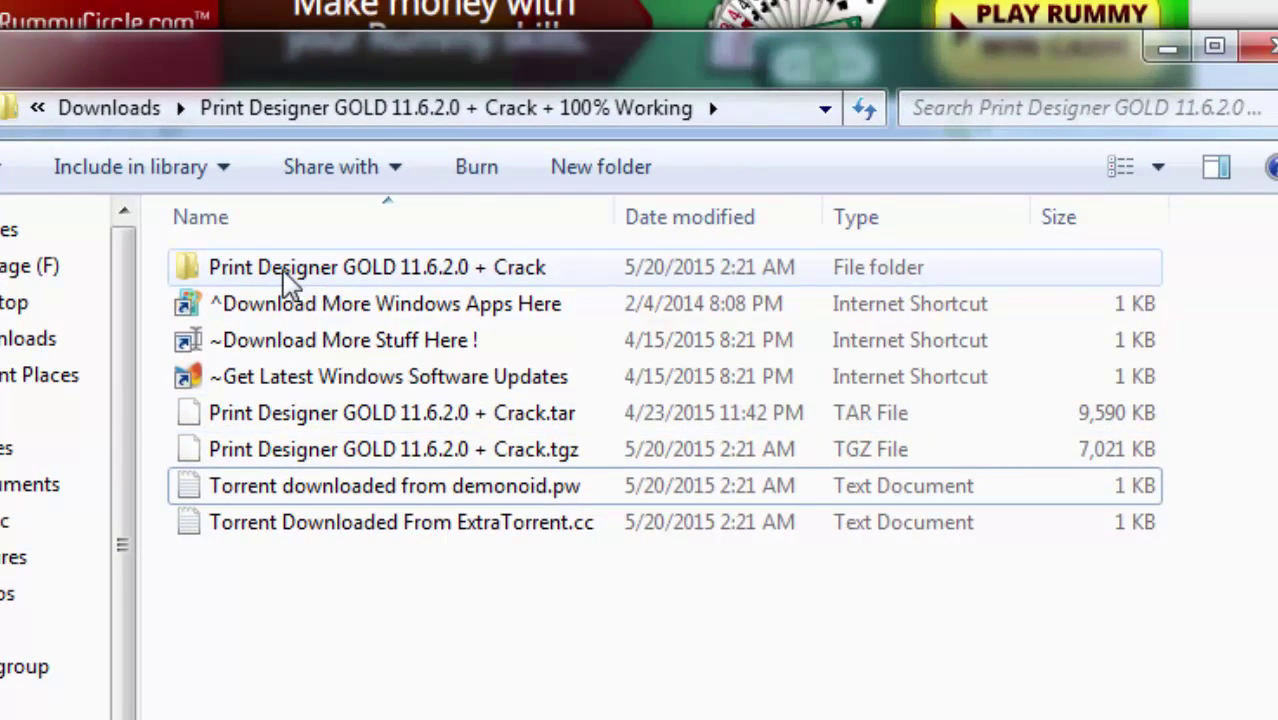
{"action": "double_click", "coordinate": [286, 278]}
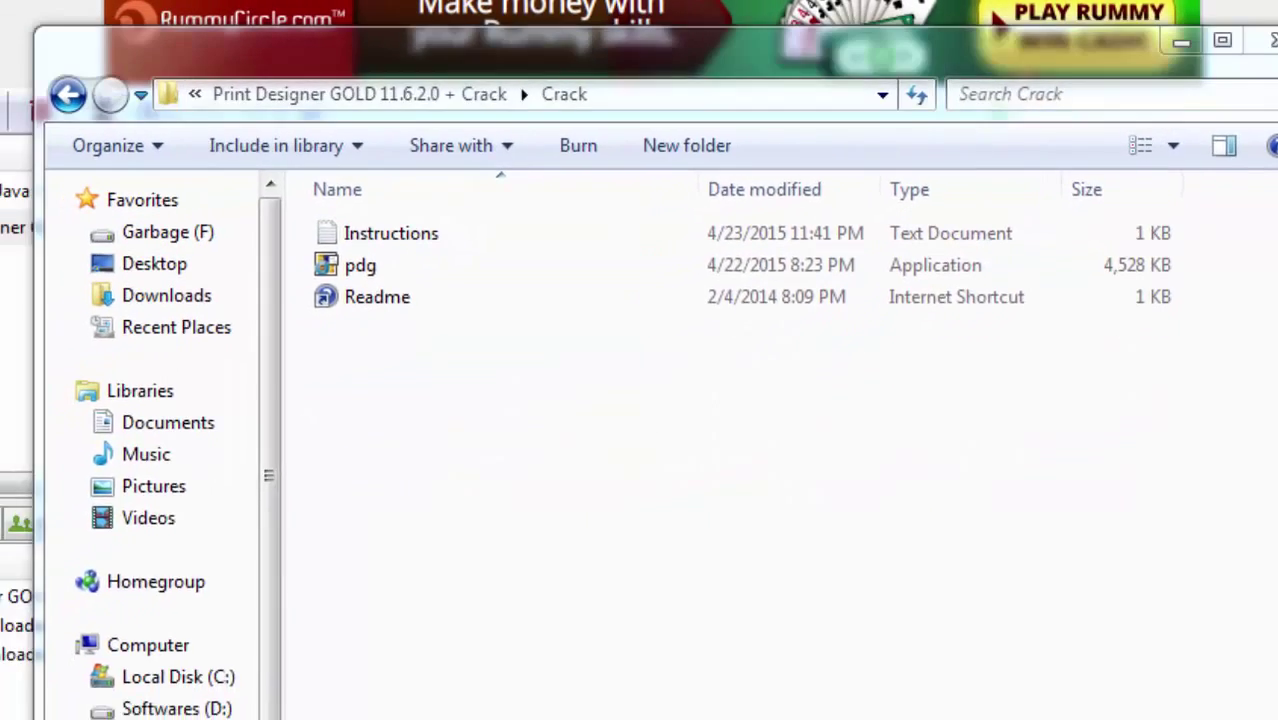
{"action": "left_click", "coordinate": [114, 690]}
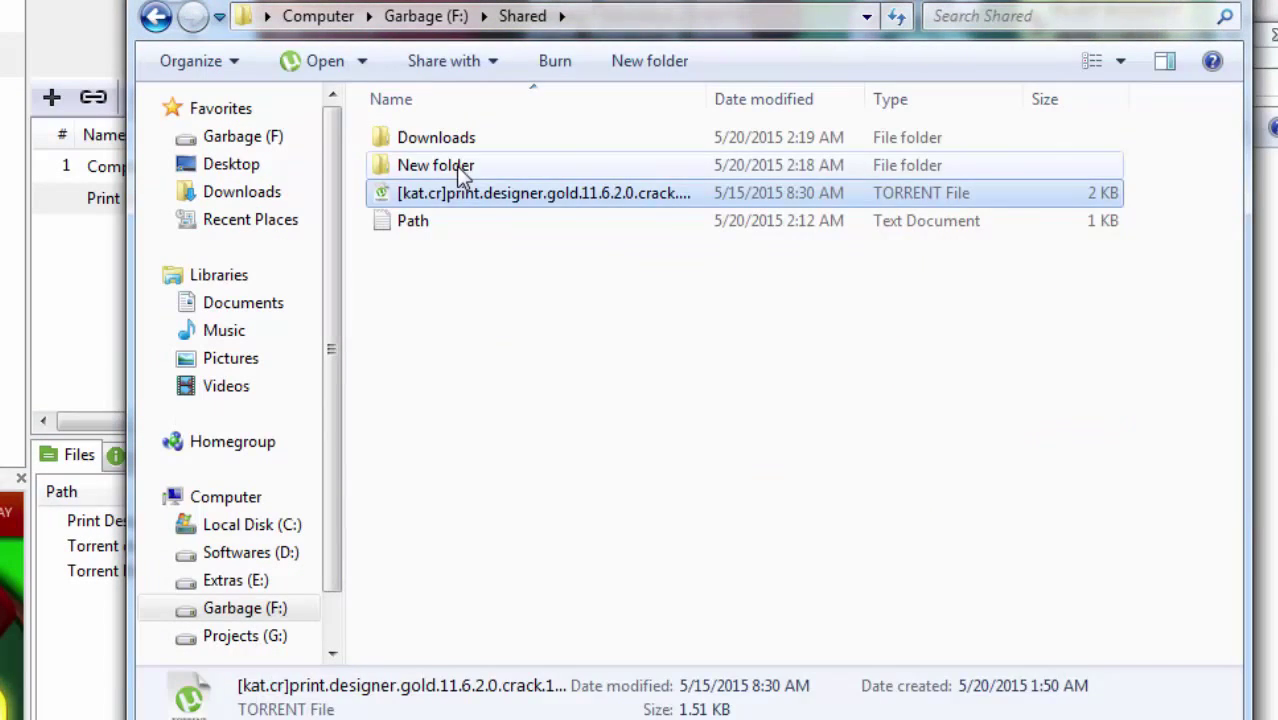
{"action": "double_click", "coordinate": [436, 166]}
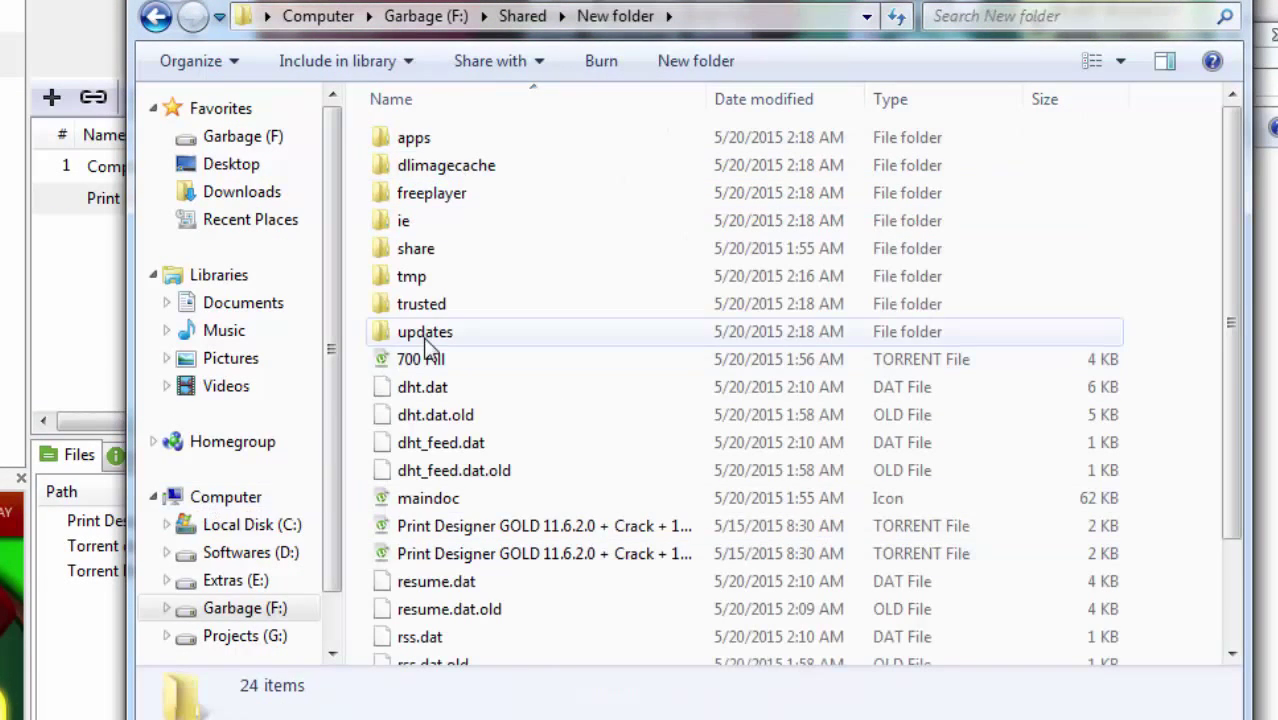
{"action": "mouse_move", "coordinate": [905, 10]}
{"action": "left_mouse_down"}
{"action": "mouse_move", "coordinate": [799, 320]}
{"action": "mouse_move", "coordinate": [740, 430]}
{"action": "left_mouse_up"}
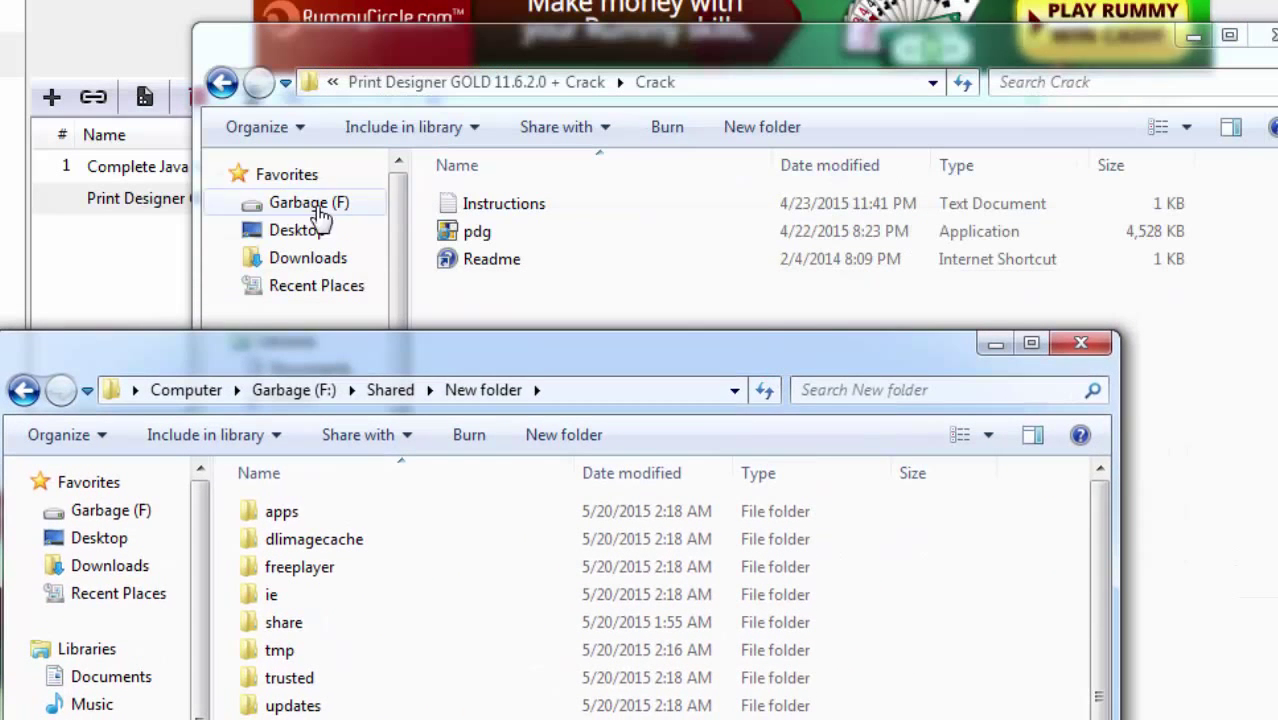
{"action": "left_click", "coordinate": [222, 82]}
{"action": "mouse_move", "coordinate": [95, 390]}
{"action": "left_mouse_down"}
{"action": "mouse_move", "coordinate": [131, 366]}
{"action": "mouse_move", "coordinate": [44, 201]}
{"action": "left_mouse_up"}
{"action": "left_click", "coordinate": [511, 463]}
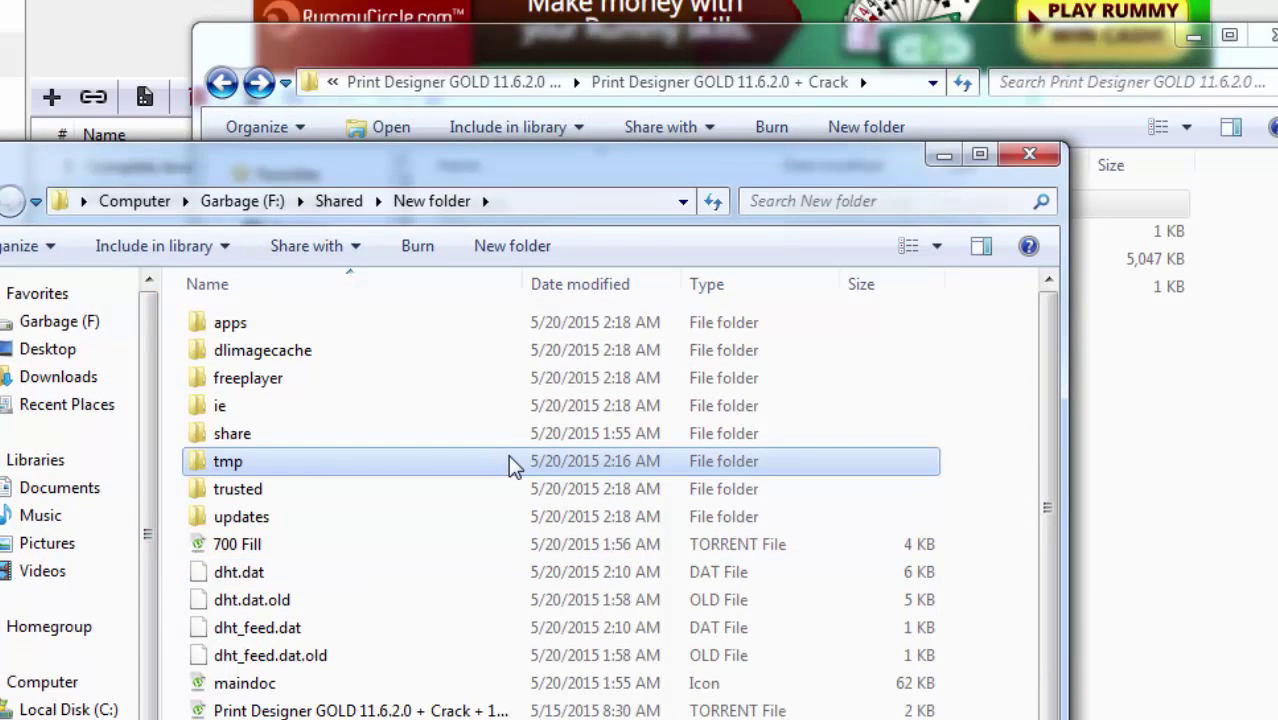
{"action": "scroll", "coordinate": [513, 462], "scroll_direction": "down", "scroll_amount": 1}
{"action": "scroll", "coordinate": [530, 455], "scroll_direction": "down", "scroll_amount": 1}
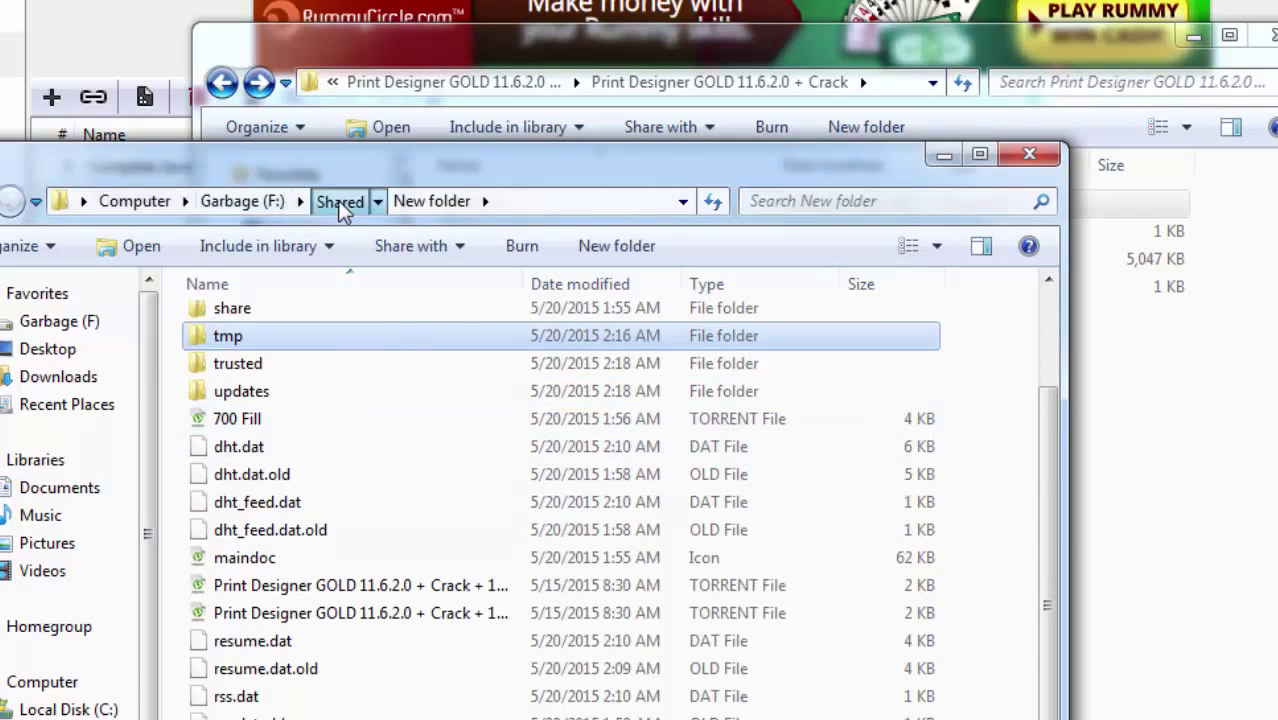
{"action": "left_click", "coordinate": [338, 201]}
{"action": "left_click", "coordinate": [268, 326]}
{"action": "double_click", "coordinate": [272, 333]}
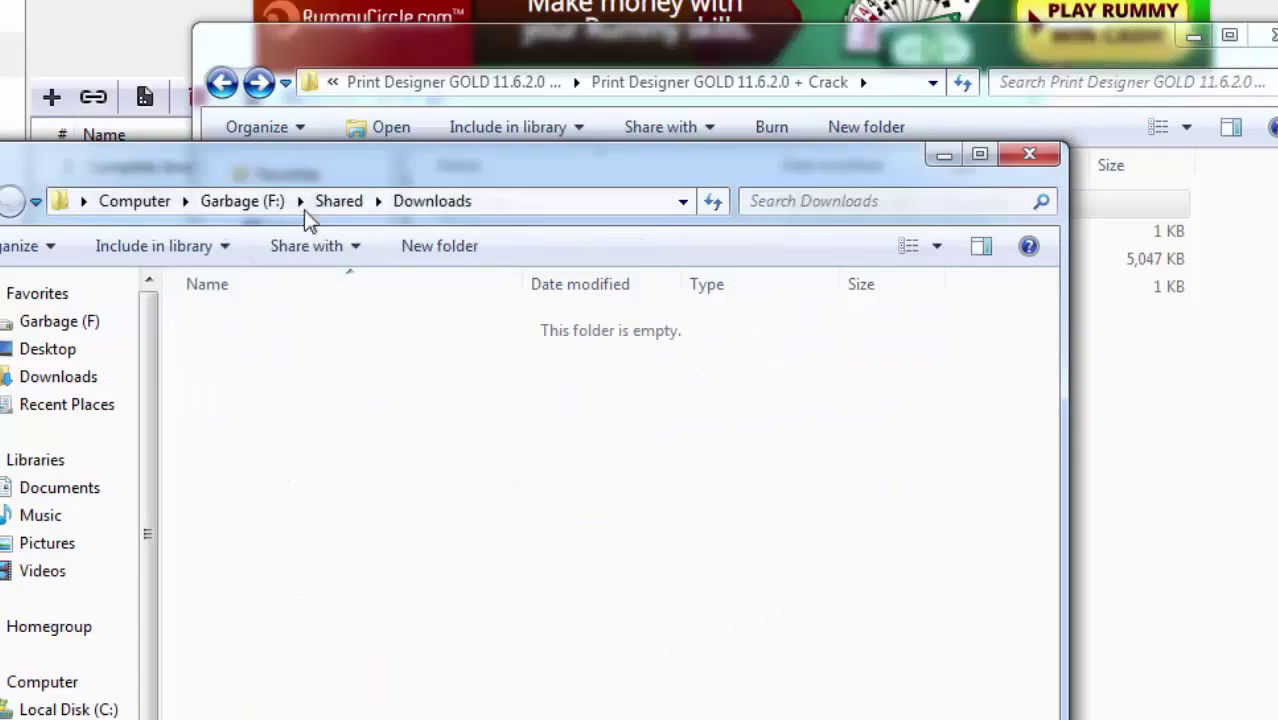
{"action": "left_click", "coordinate": [316, 206]}
{"action": "left_click", "coordinate": [337, 474]}
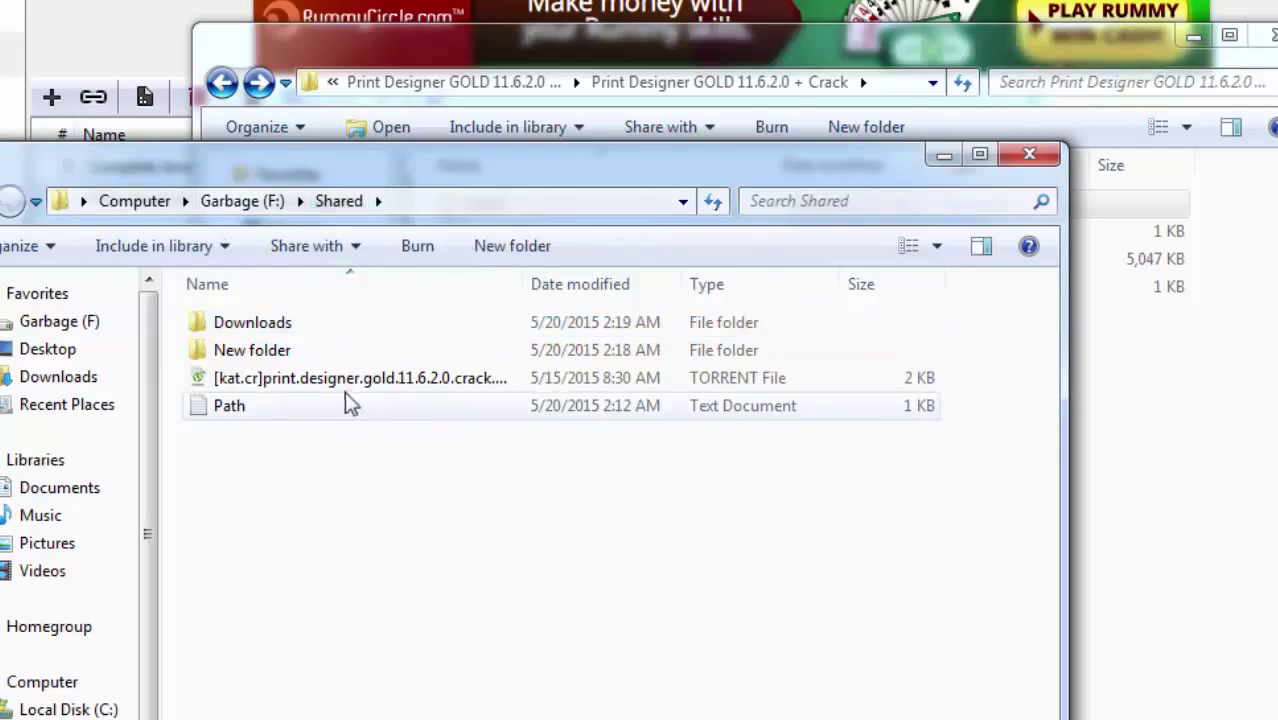
{"action": "left_click", "coordinate": [1029, 155]}
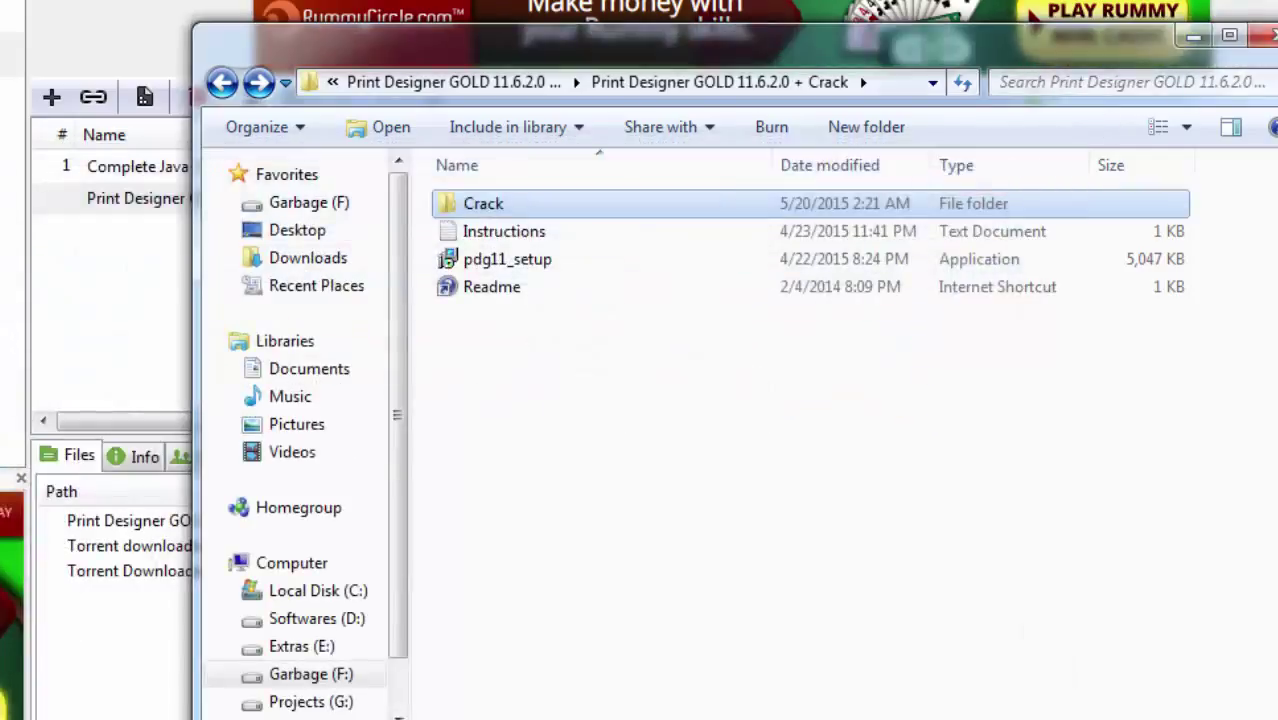
{"action": "left_click", "coordinate": [1272, 36]}
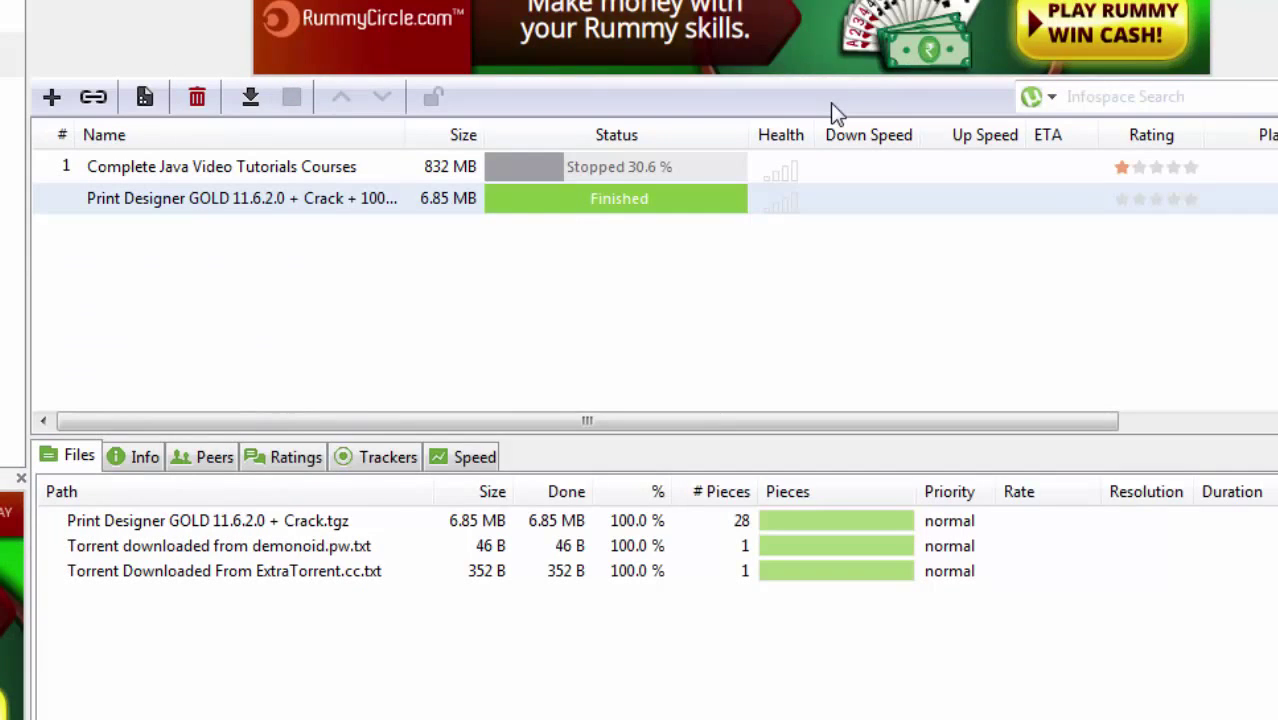